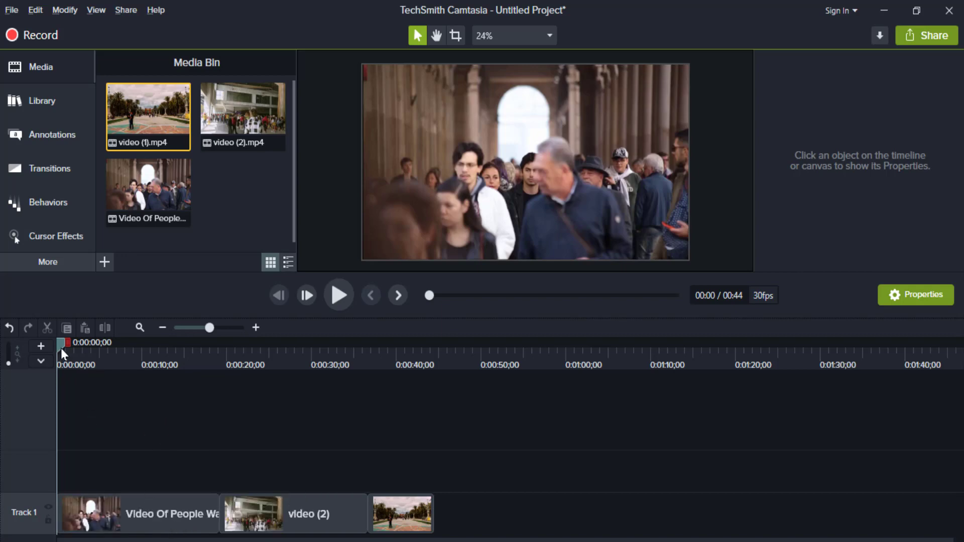
# - Position the playhead at 0:00:16;27 and show all types in the transitions library
pyautogui.moveTo(64, 355); pyautogui.dragTo(205, 368)
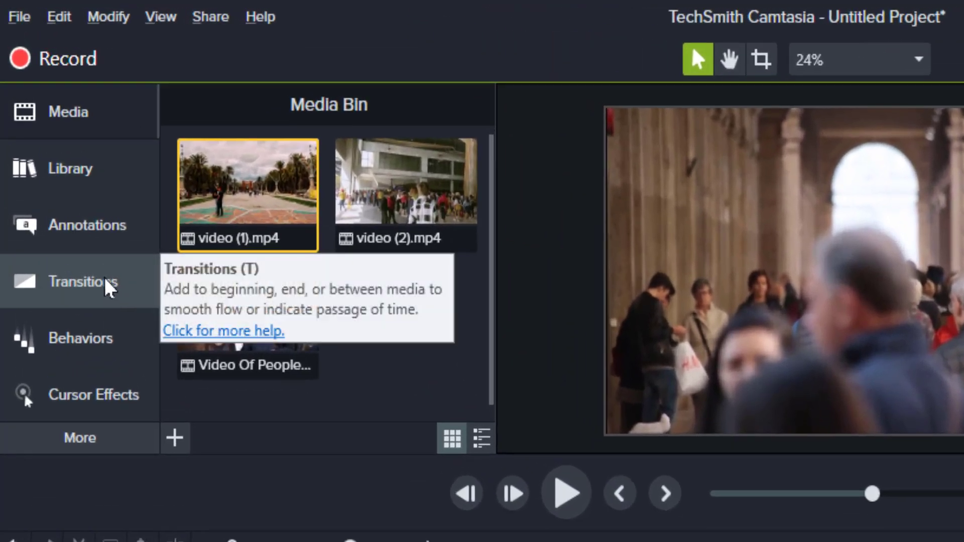
pyautogui.click(108, 289)
pyautogui.click(289, 203)
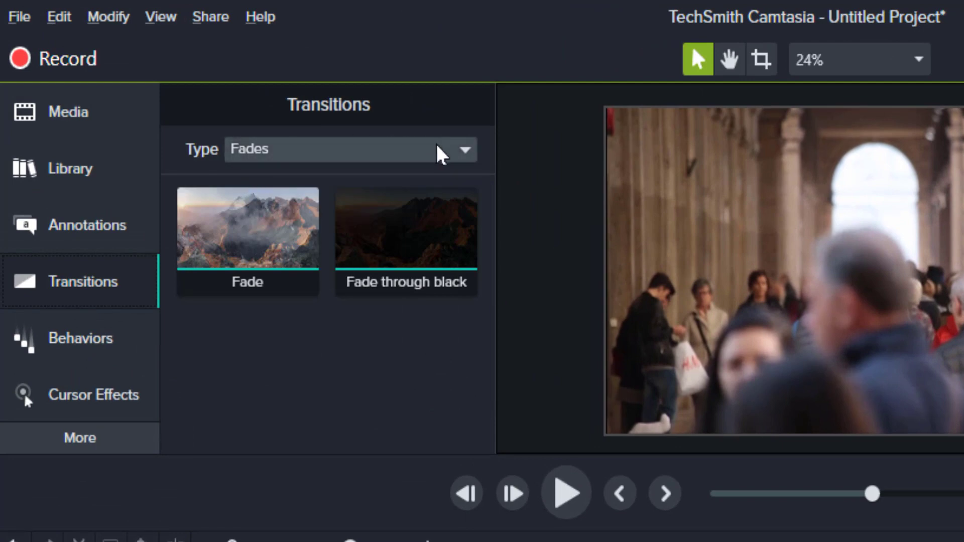
pyautogui.click(462, 153)
pyautogui.click(405, 184)
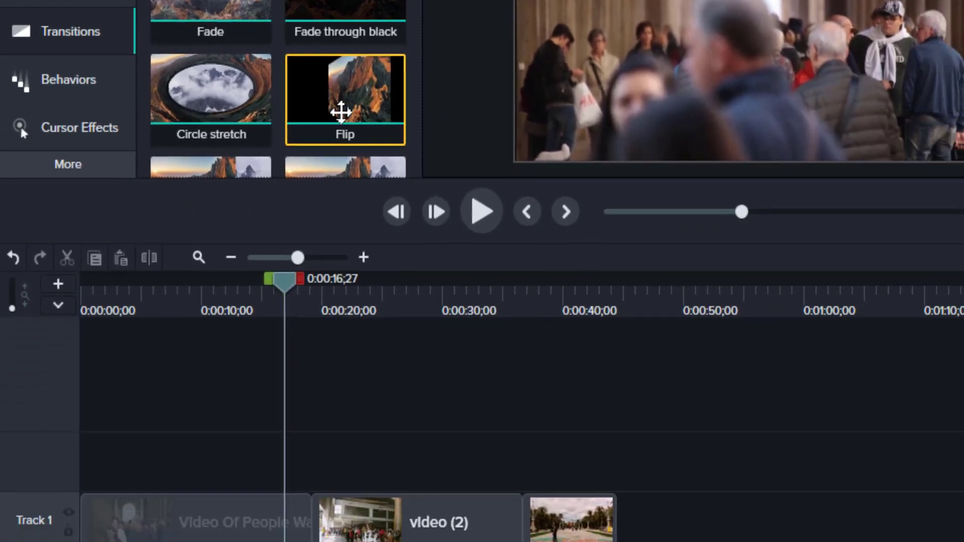
# - Apply the Flip transition to both ends of the first clip on Track 1 and play across its cut into video (2)
pyautogui.moveTo(408, 353); pyautogui.dragTo(375, 526)
pyautogui.moveTo(315, 222); pyautogui.dragTo(239, 502)
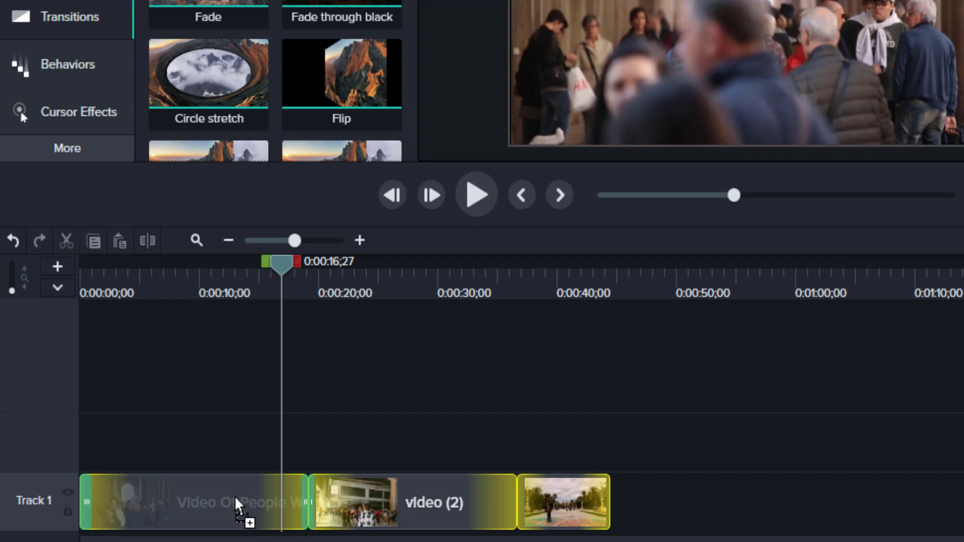
pyautogui.moveTo(240, 502); pyautogui.dragTo(239, 502)
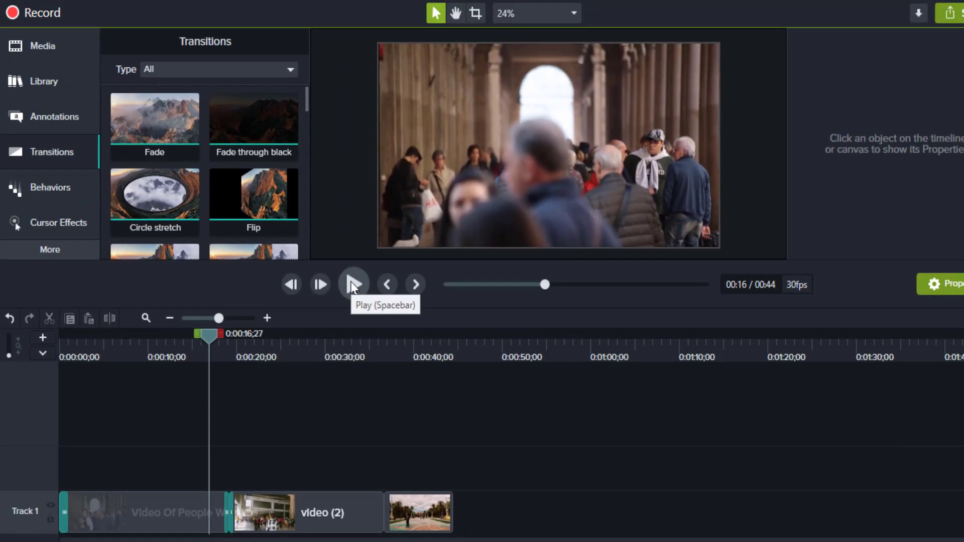
pyautogui.click(352, 283)
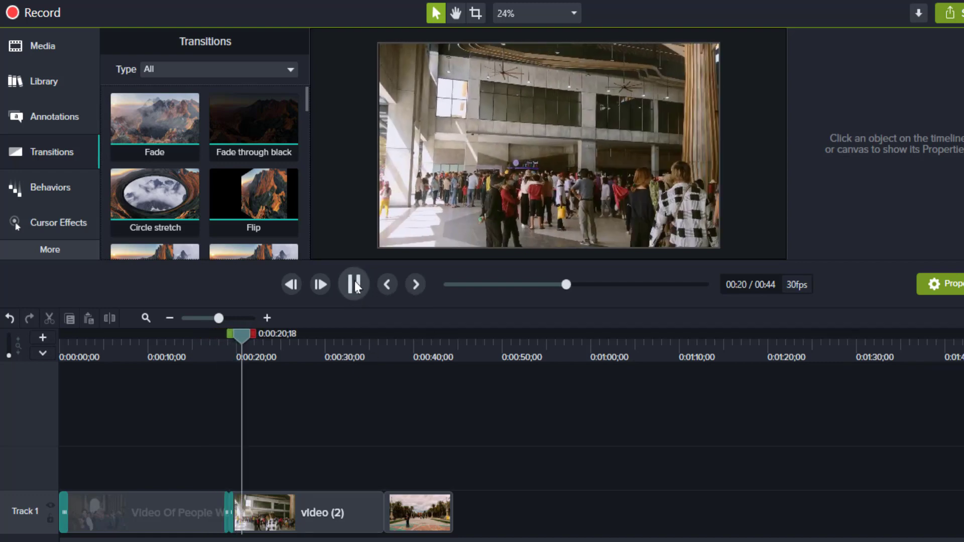
pyautogui.click(354, 282)
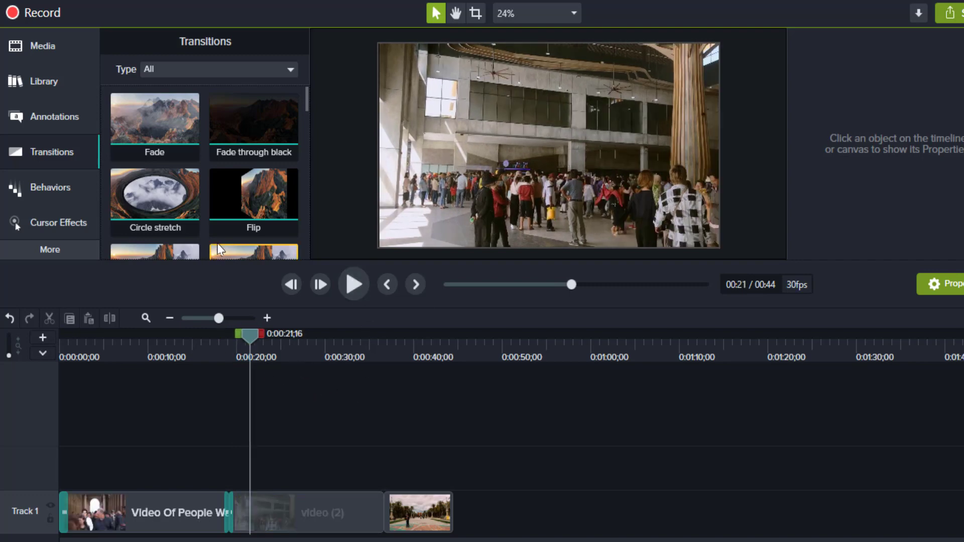
# - Add the Circle stretch transition between video (2) and the last clip, and play that cut from 0:00:34;26
pyautogui.moveTo(172, 198); pyautogui.dragTo(371, 500)
pyautogui.click(382, 347)
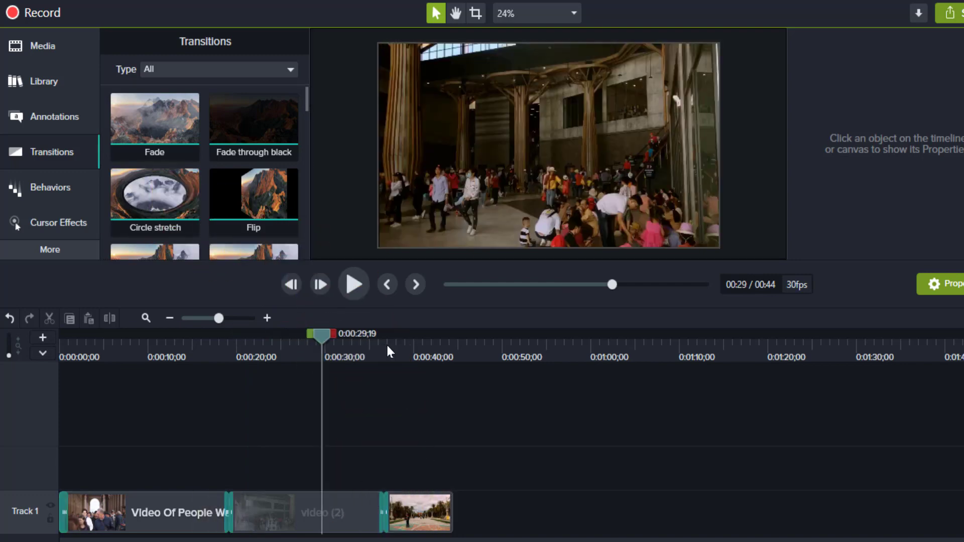
pyautogui.click(368, 346)
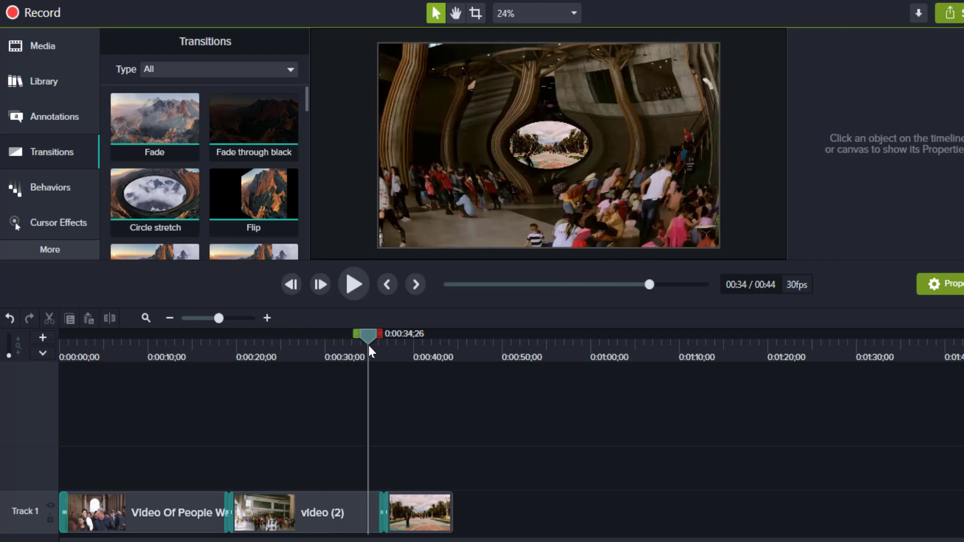
pyautogui.click(353, 284)
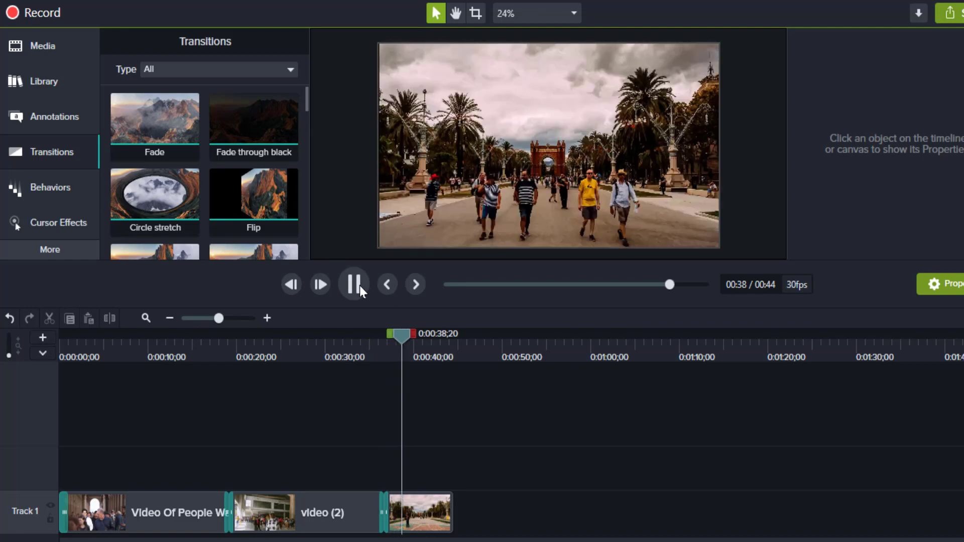
pyautogui.click(360, 285)
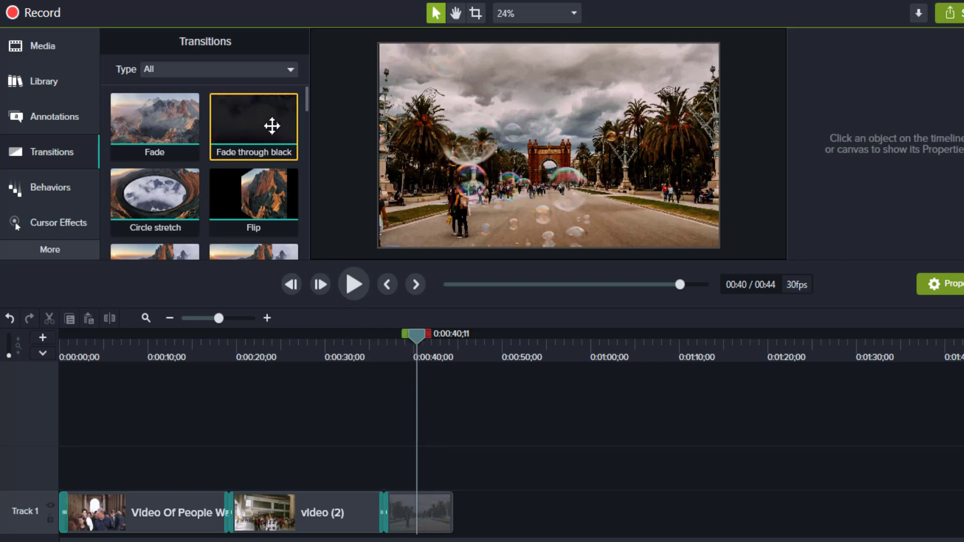
# - Separate the clips by moving video (2) to Track 2 and the last clip to Track 3, leaving gaps between them
pyautogui.scroll(-2, 272, 126)
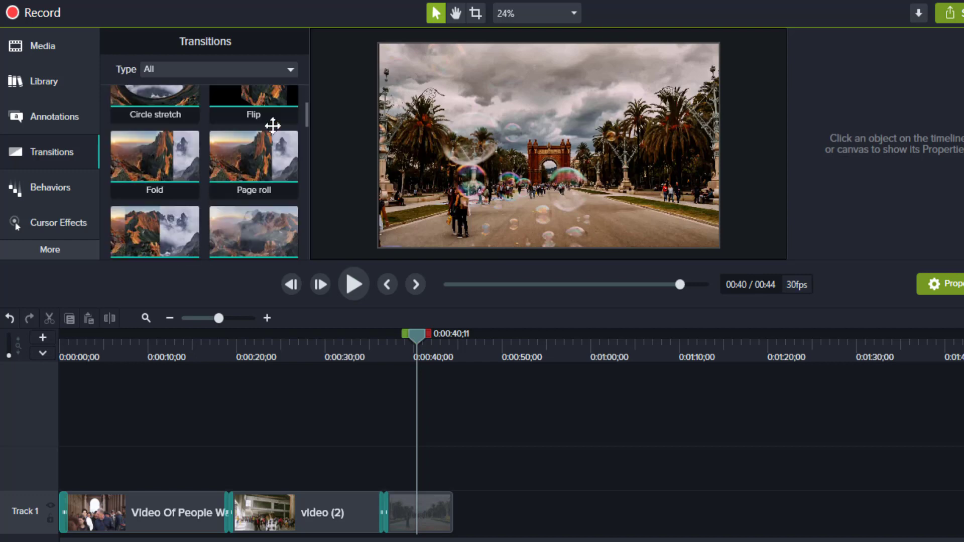
pyautogui.scroll(-1, 273, 126)
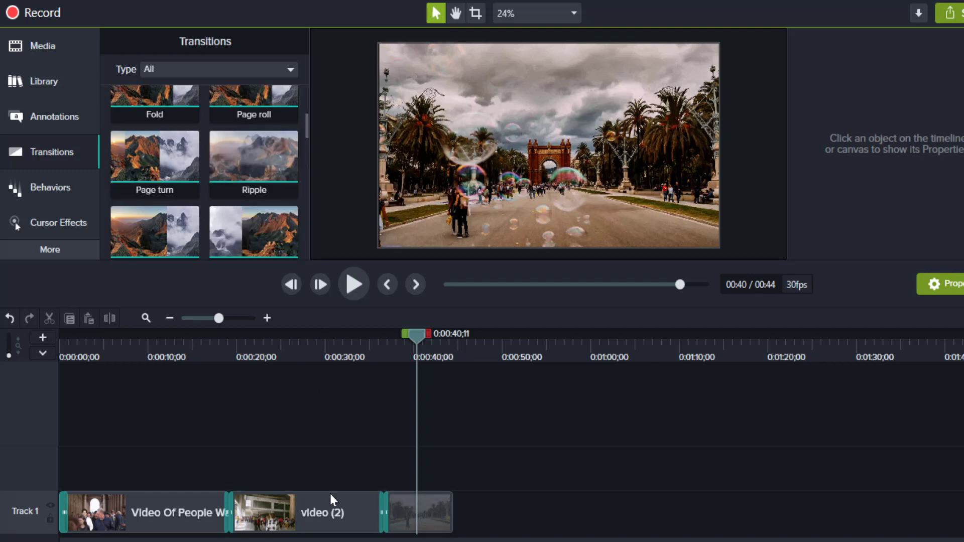
pyautogui.moveTo(320, 514); pyautogui.dragTo(321, 469)
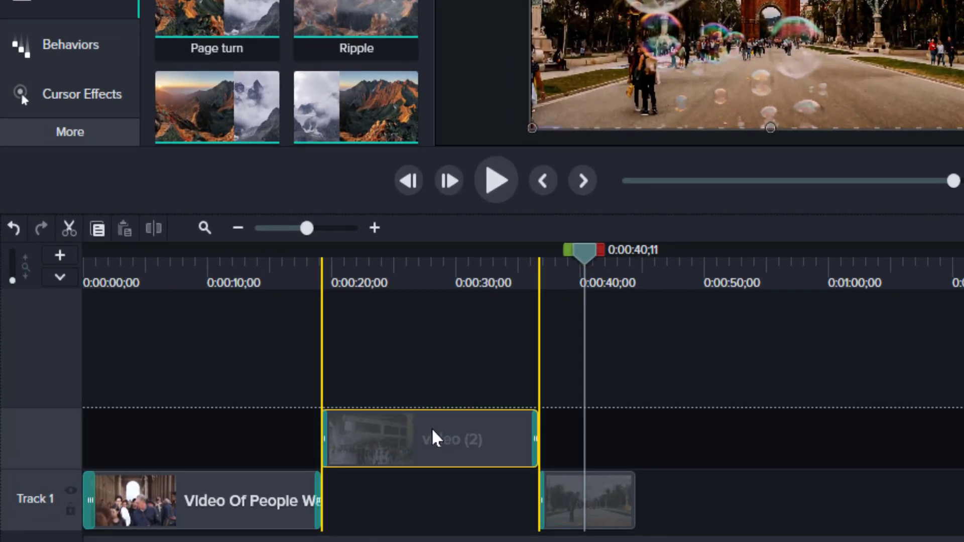
pyautogui.moveTo(432, 438); pyautogui.dragTo(486, 430)
pyautogui.moveTo(592, 501); pyautogui.dragTo(687, 390)
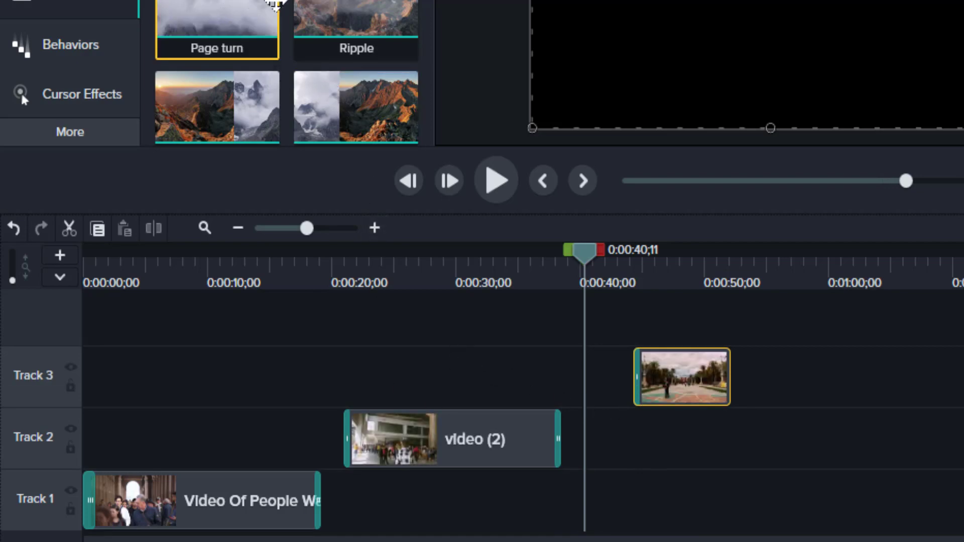
# - Apply Page turn to the end of the Track 1 clip and different transitions to the starts of the Track 2 and Track 3 clips
pyautogui.moveTo(237, 6); pyautogui.dragTo(314, 502)
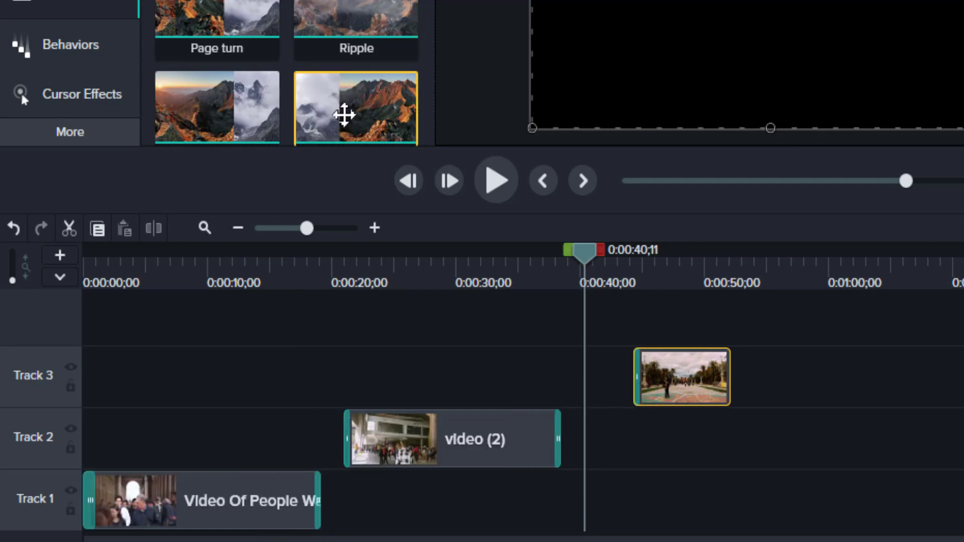
pyautogui.moveTo(345, 114); pyautogui.dragTo(351, 430)
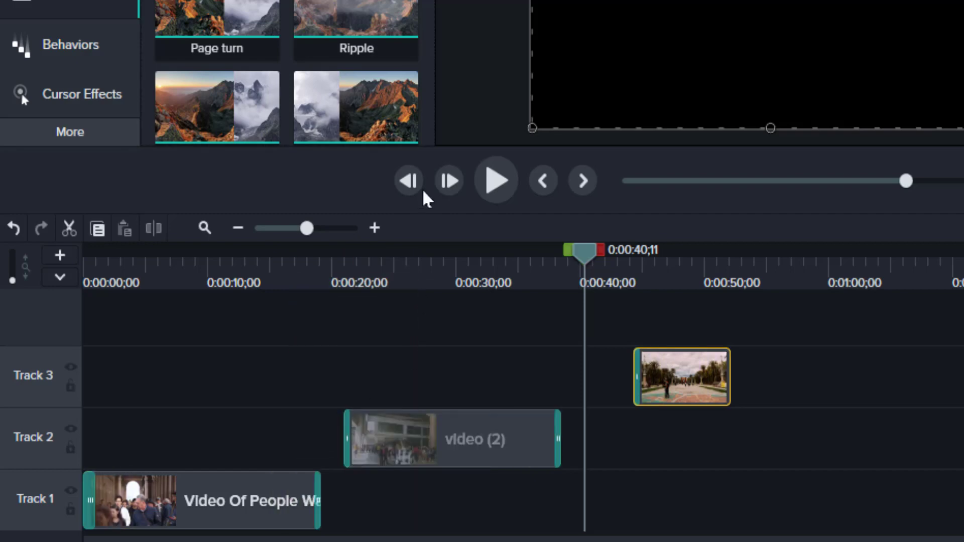
pyautogui.scroll(-2, 356, 30)
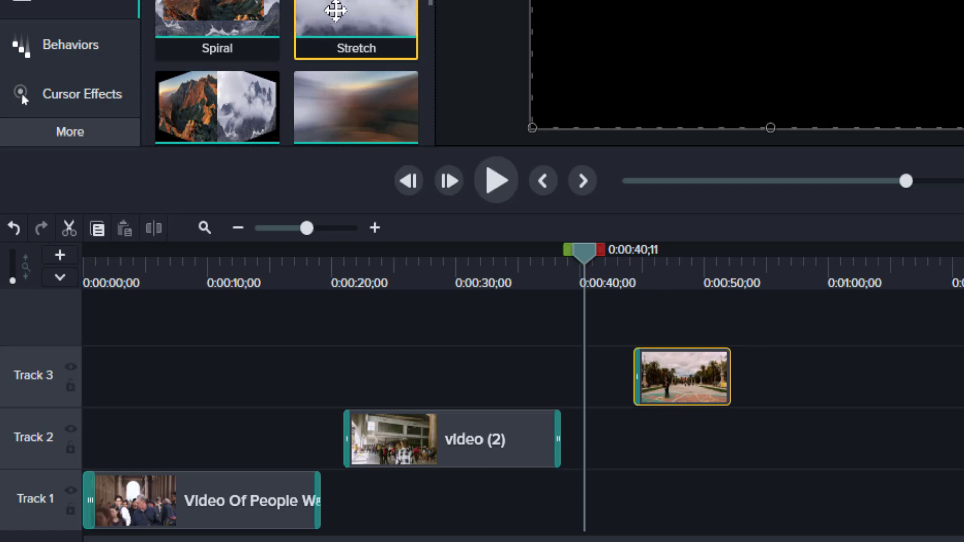
pyautogui.moveTo(407, 59); pyautogui.dragTo(323, 181)
pyautogui.moveTo(241, 111); pyautogui.dragTo(643, 389)
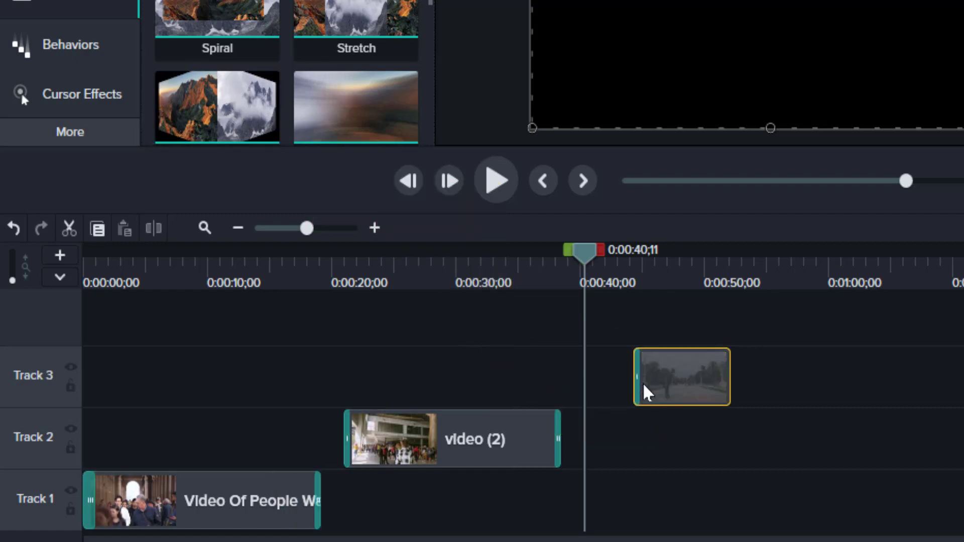
# - Apply Circle reveal to the end of the Track 3 clip and Gradient wipe to the start of the Track 1 clip
pyautogui.scroll(-2, 297, 100)
pyautogui.scroll(-4, 260, 91)
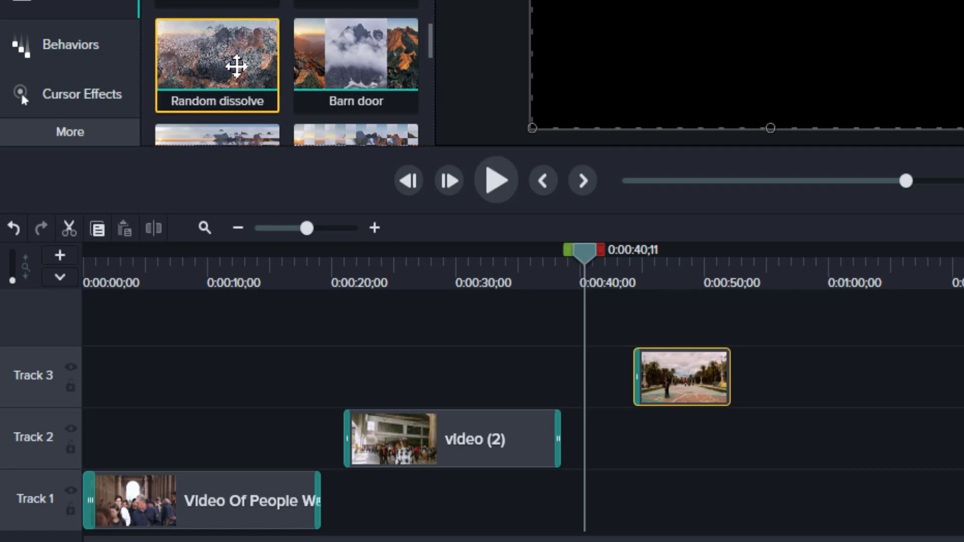
pyautogui.scroll(-4, 236, 66)
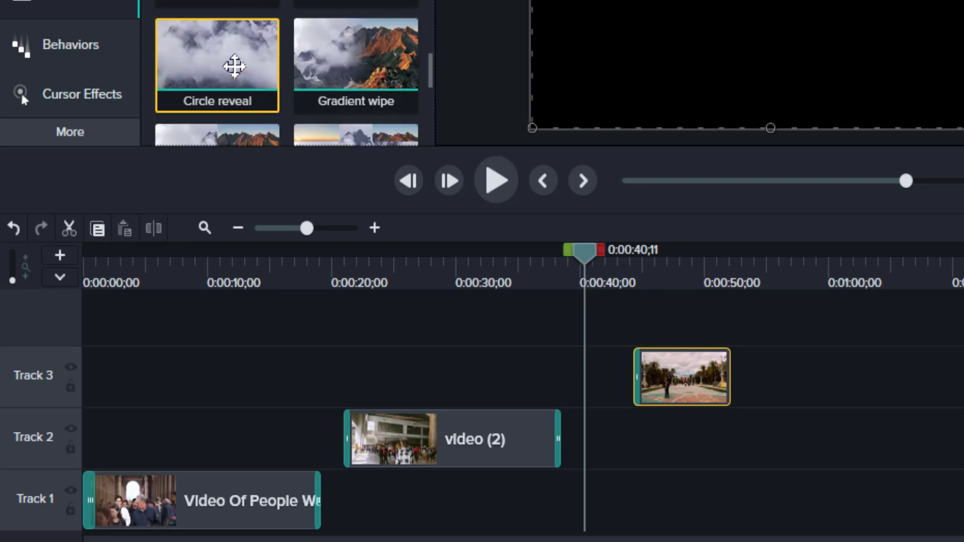
pyautogui.moveTo(235, 67); pyautogui.dragTo(727, 382)
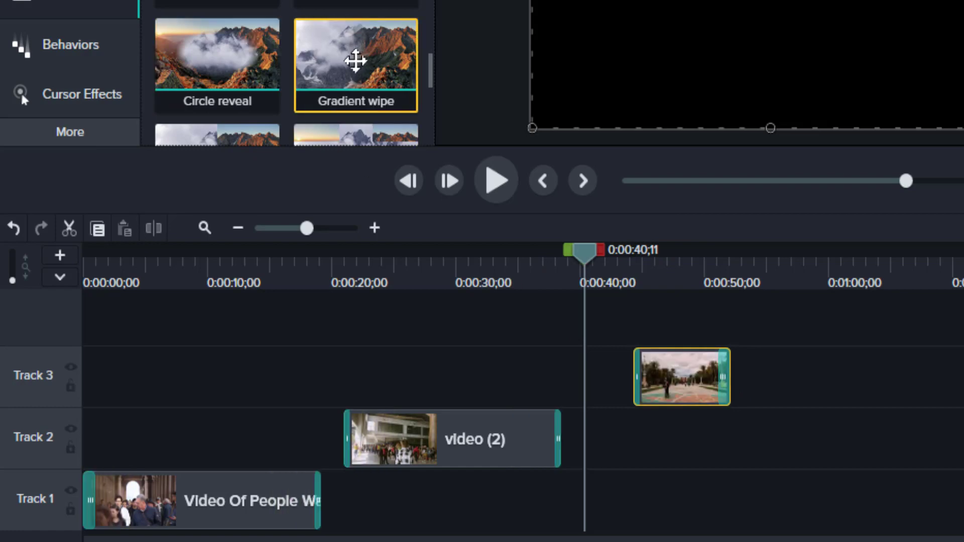
pyautogui.moveTo(300, 124); pyautogui.dragTo(146, 482)
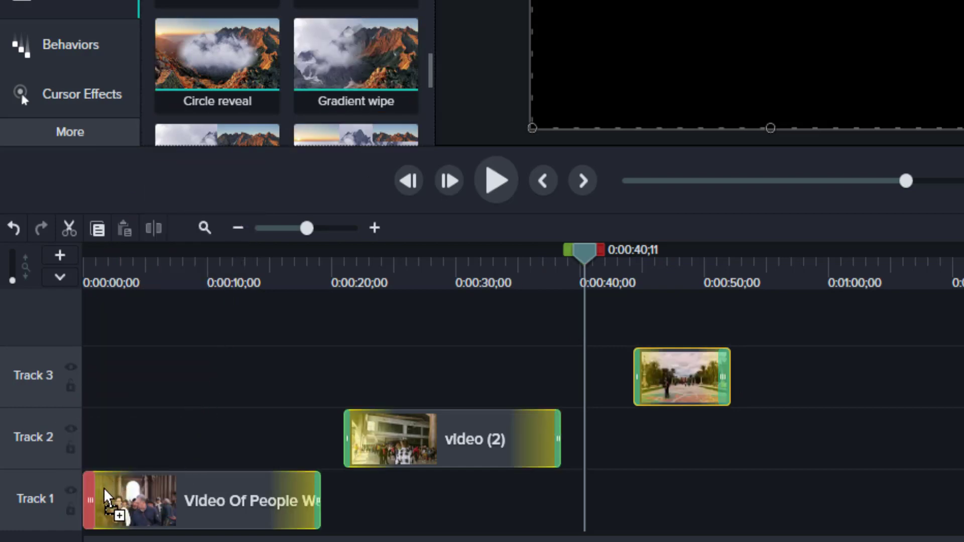
# - Move video (2) and the Track 3 clip back into sequence after the first clip on Track 1
pyautogui.moveTo(381, 432); pyautogui.dragTo(357, 504)
pyautogui.moveTo(661, 375); pyautogui.dragTo(163, 254)
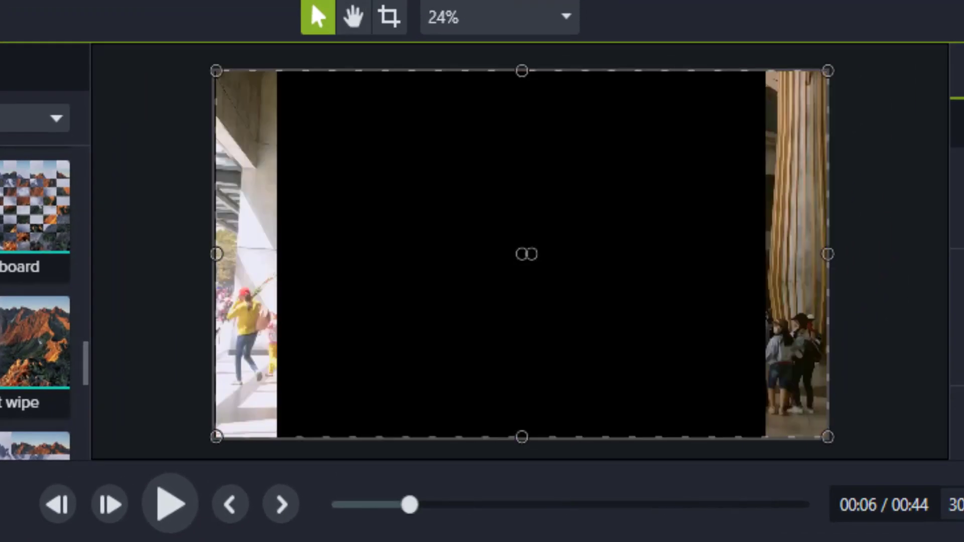
# - Play the sequence from the beginning, skipping ahead to about 00:17 and 00:33 to review each transition
pyautogui.moveTo(410, 505); pyautogui.dragTo(340, 504)
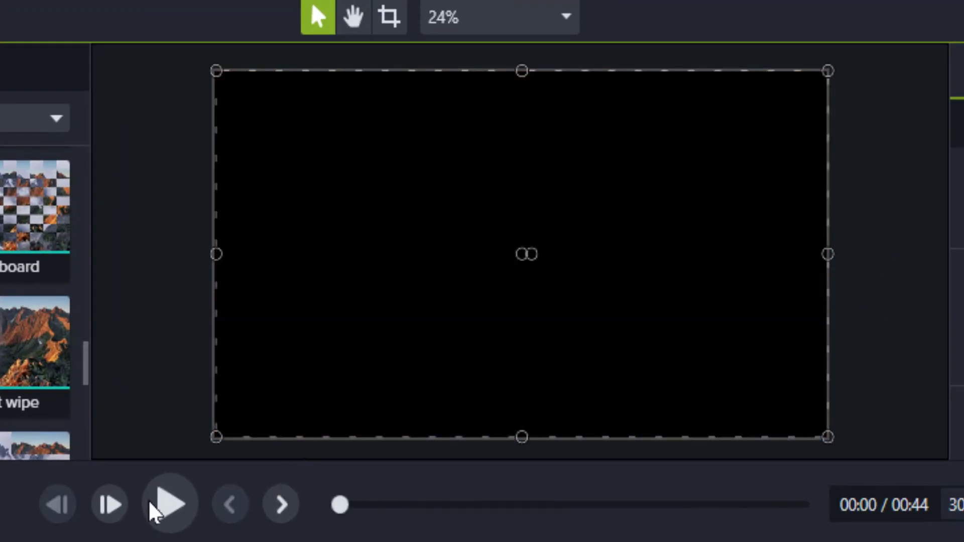
pyautogui.click(174, 497)
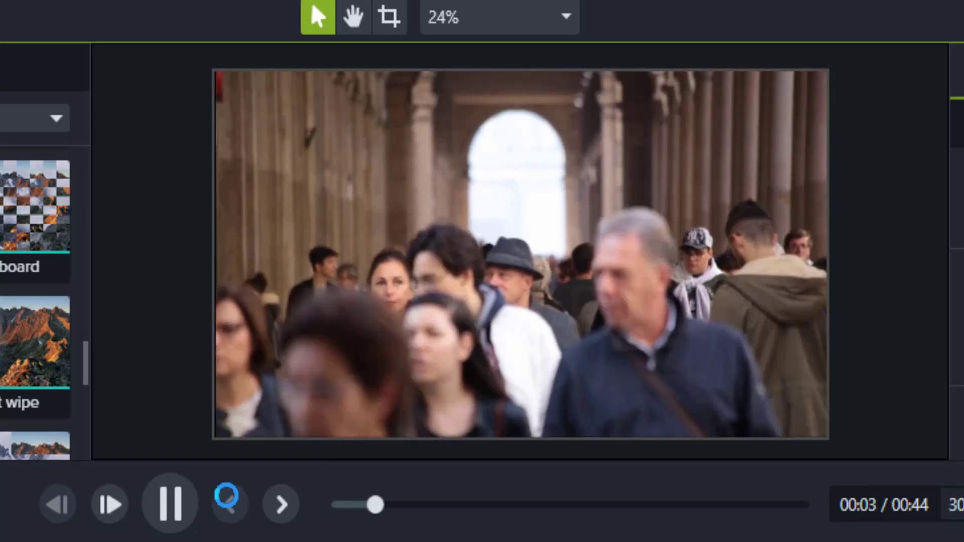
pyautogui.click(175, 514)
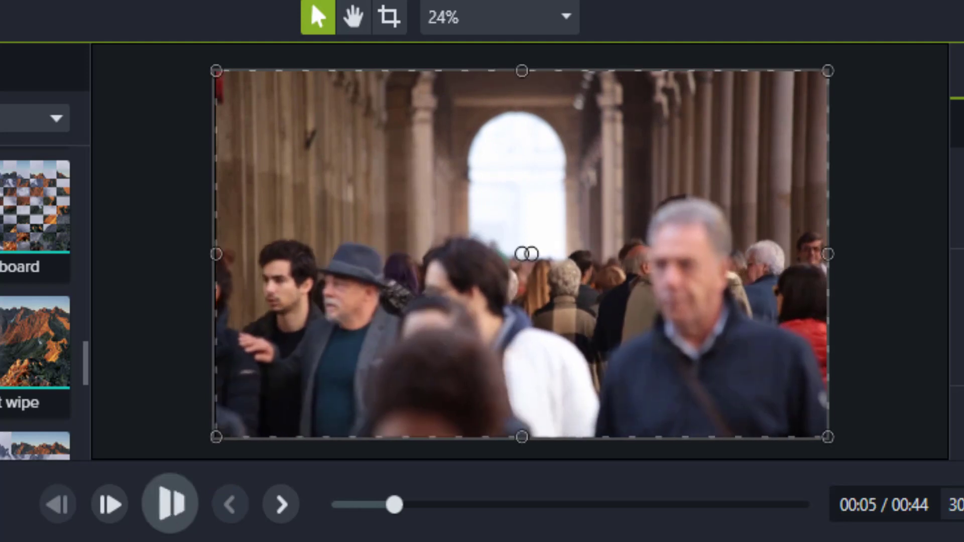
pyautogui.moveTo(398, 505); pyautogui.dragTo(521, 505)
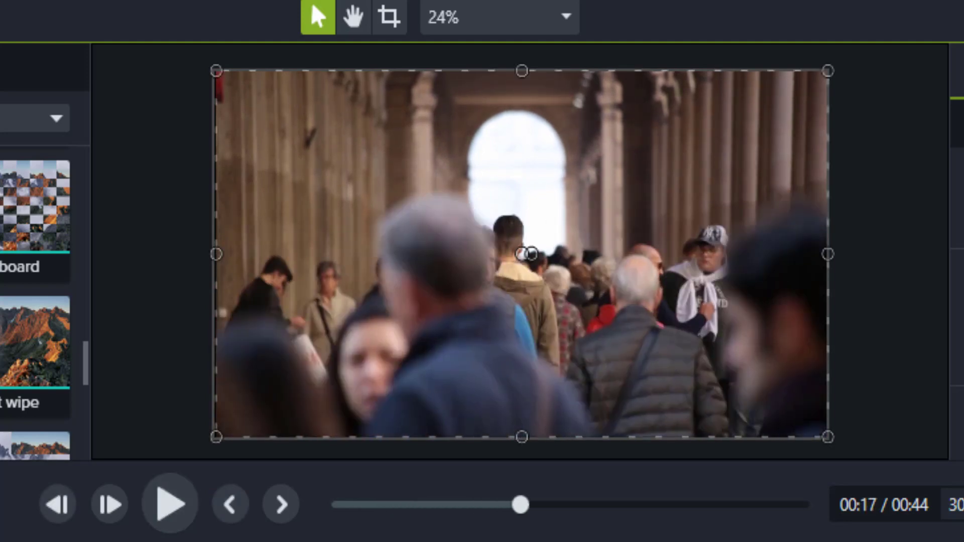
pyautogui.click(180, 511)
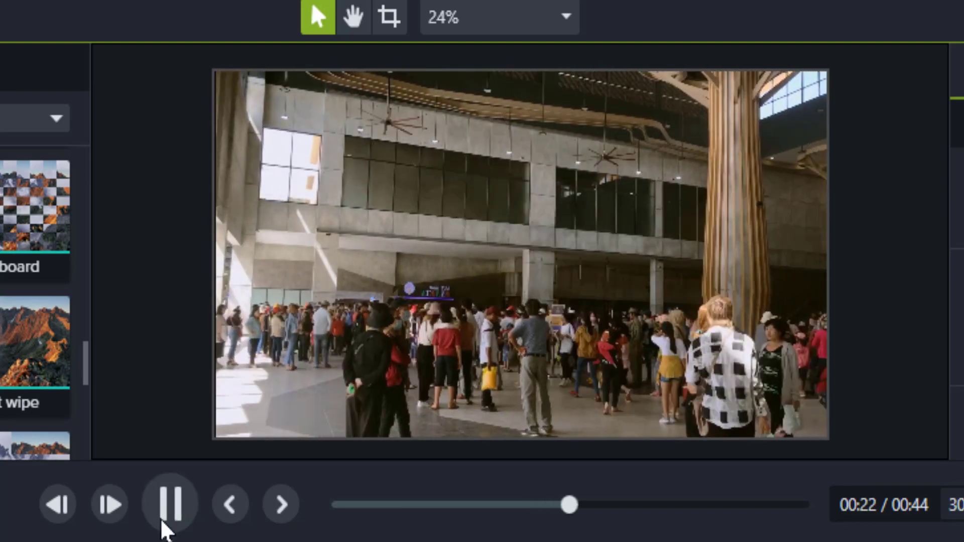
pyautogui.click(165, 524)
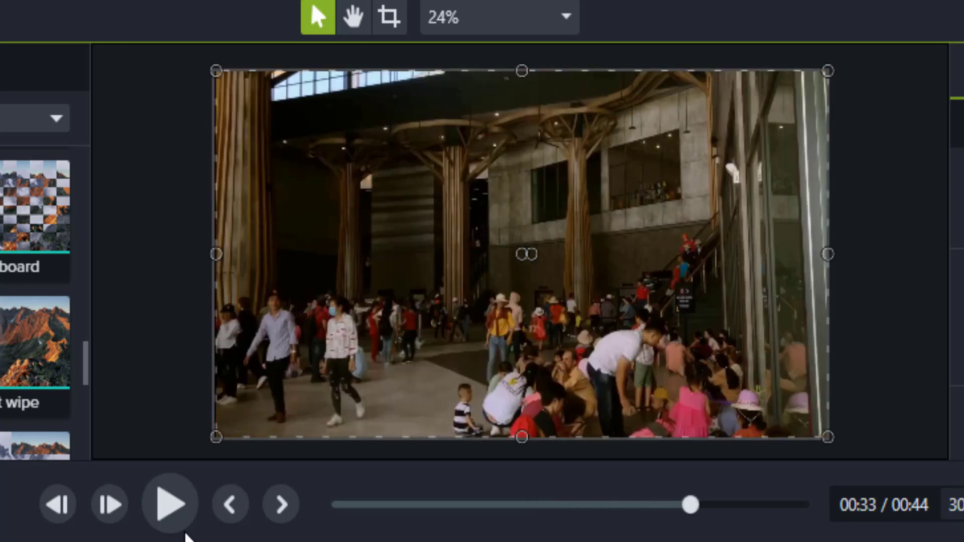
pyautogui.click(171, 505)
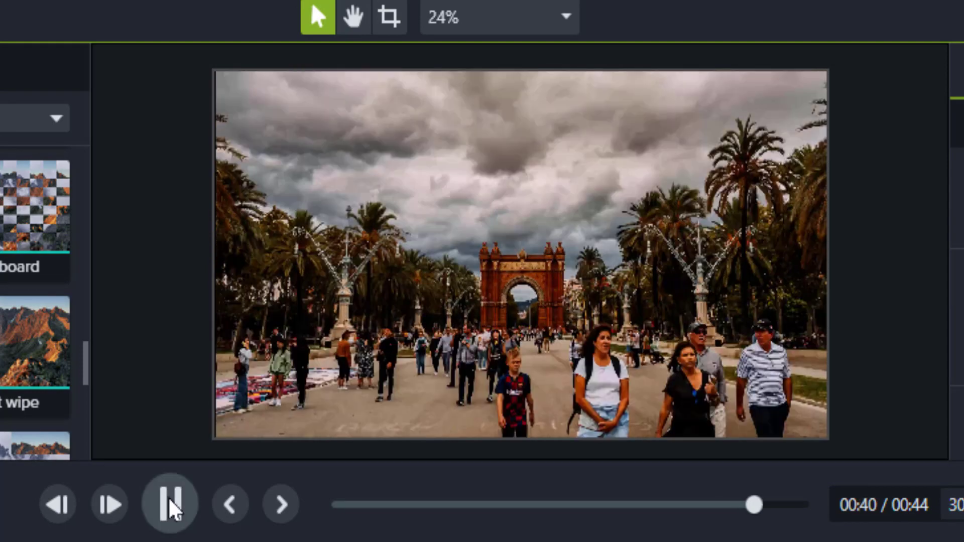
pyautogui.click(170, 506)
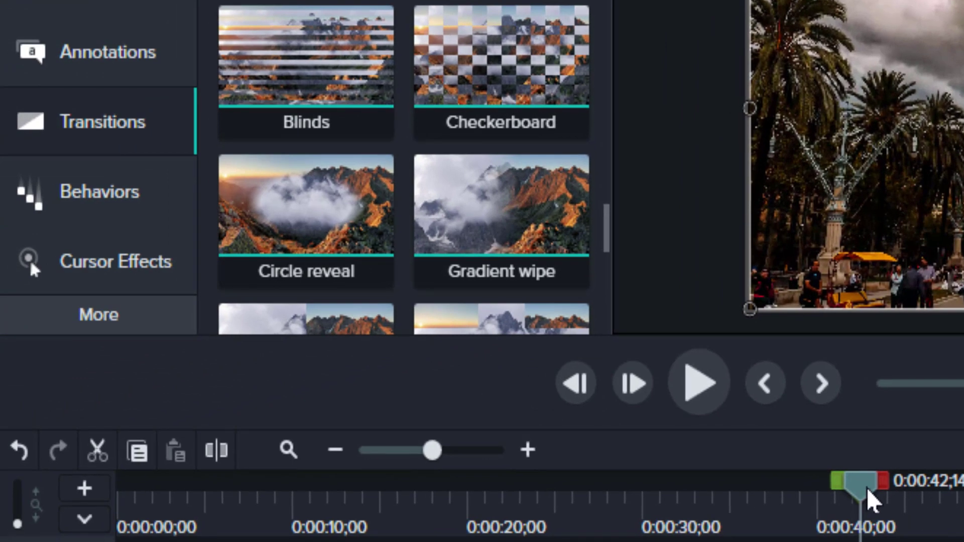
# - Place the purple speech-bubble callout from the Basic annotation style at 0:00:10;04, horizontally centred in the upper part of the frame
pyautogui.moveTo(867, 489)
pyautogui.mouseDown()
pyautogui.moveTo(835, 504)
pyautogui.moveTo(828, 489)
pyautogui.moveTo(294, 489)
pyautogui.mouseUp()
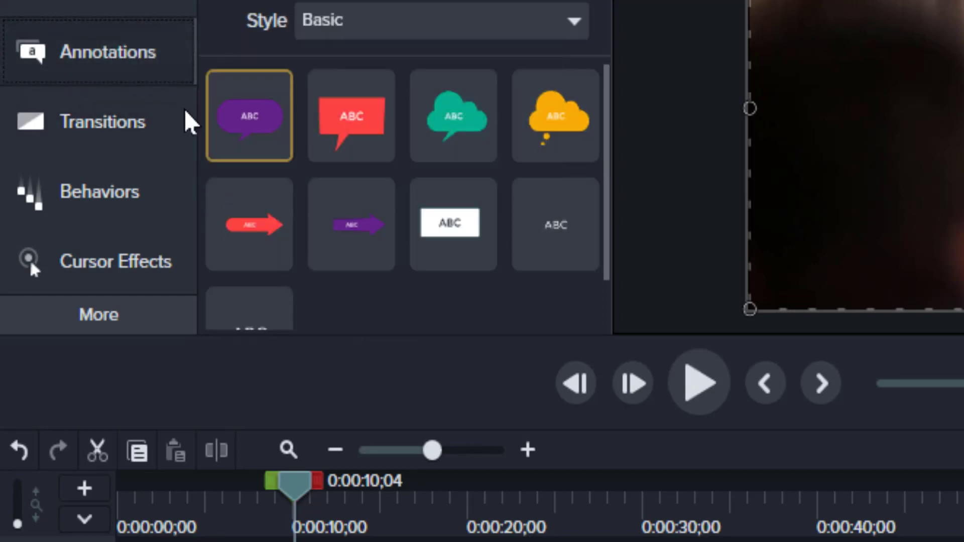
pyautogui.moveTo(238, 104)
pyautogui.mouseDown()
pyautogui.moveTo(444, 77)
pyautogui.moveTo(963, 77)
pyautogui.moveTo(963, 14)
pyautogui.mouseUp()
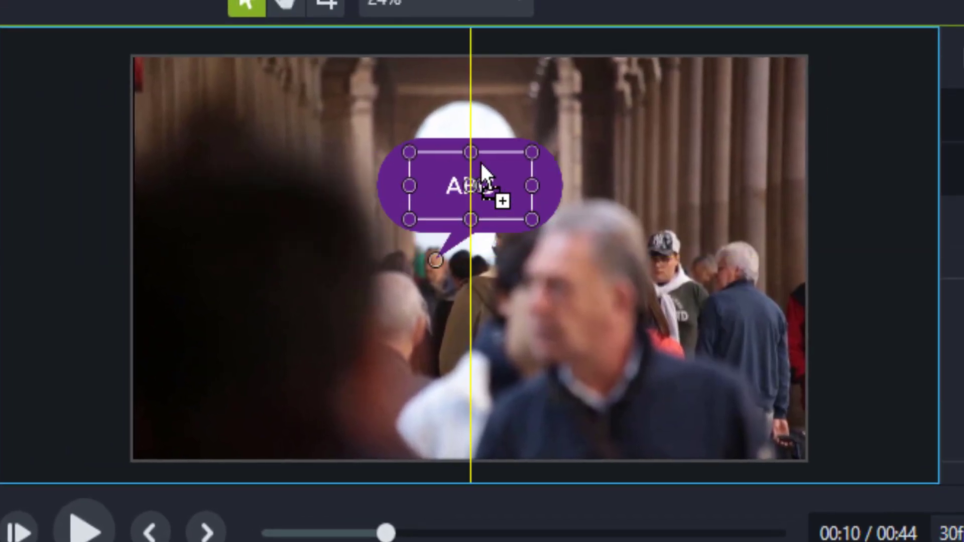
pyautogui.moveTo(481, 163); pyautogui.dragTo(481, 124)
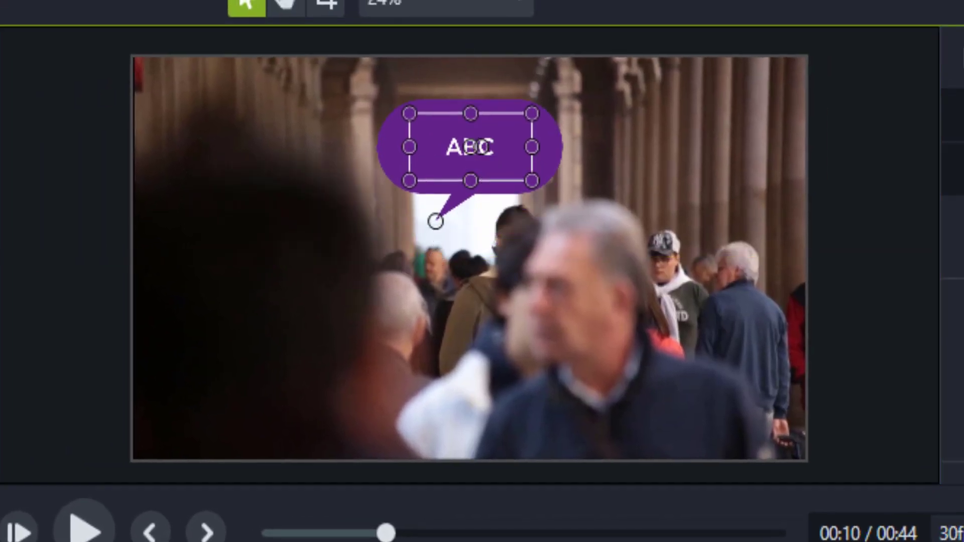
# - Change the callout's shape to Text Rectangle and replace its text with "apply transition to video"
pyautogui.click(843, 233)
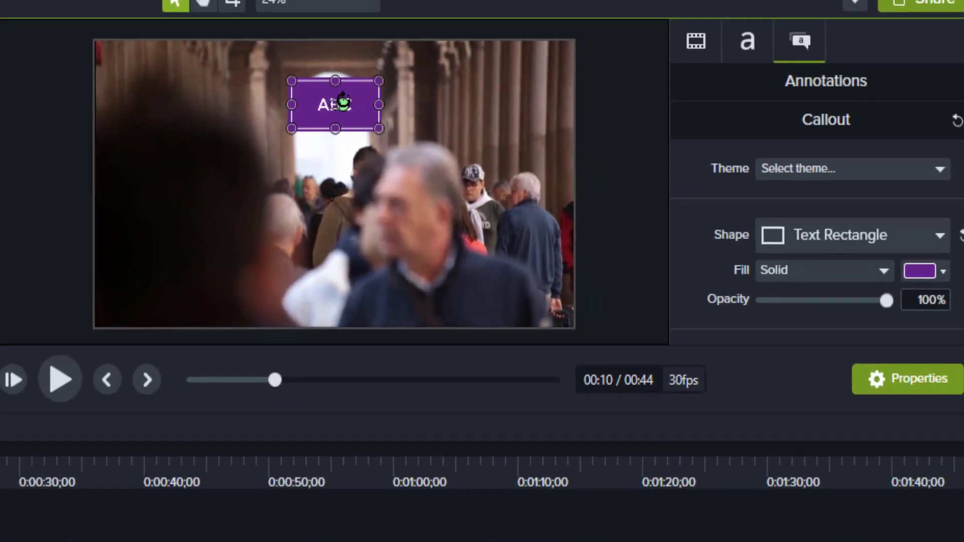
pyautogui.doubleClick(336, 102)
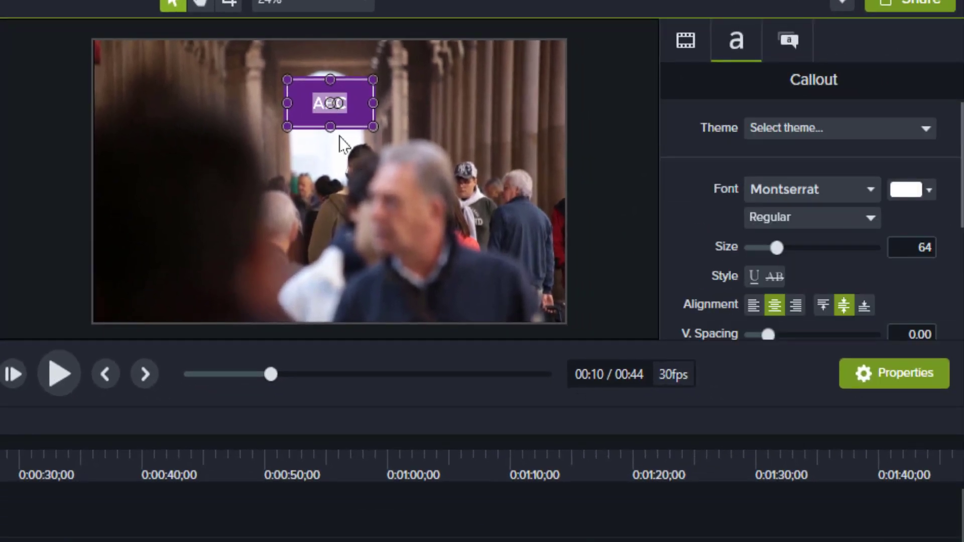
pyautogui.write('apply')
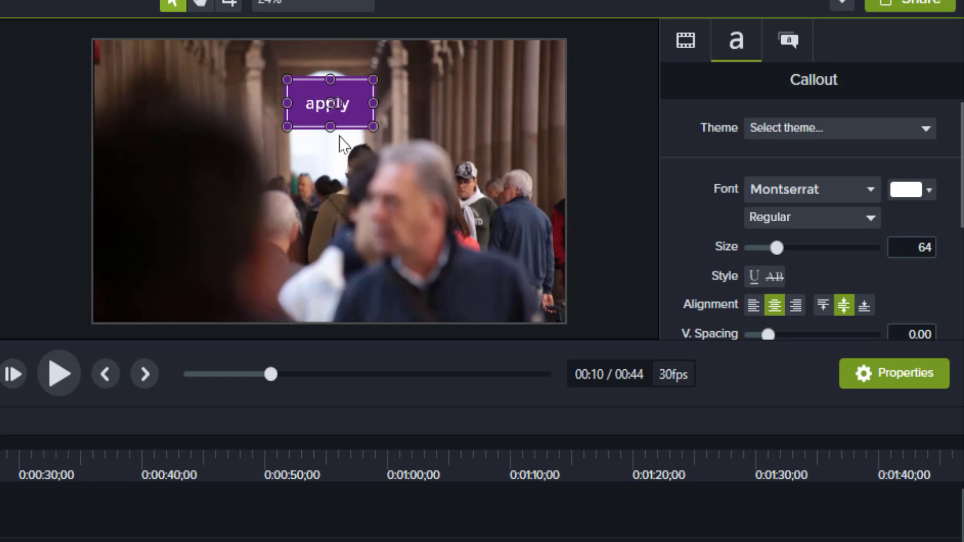
pyautogui.write(' trans')
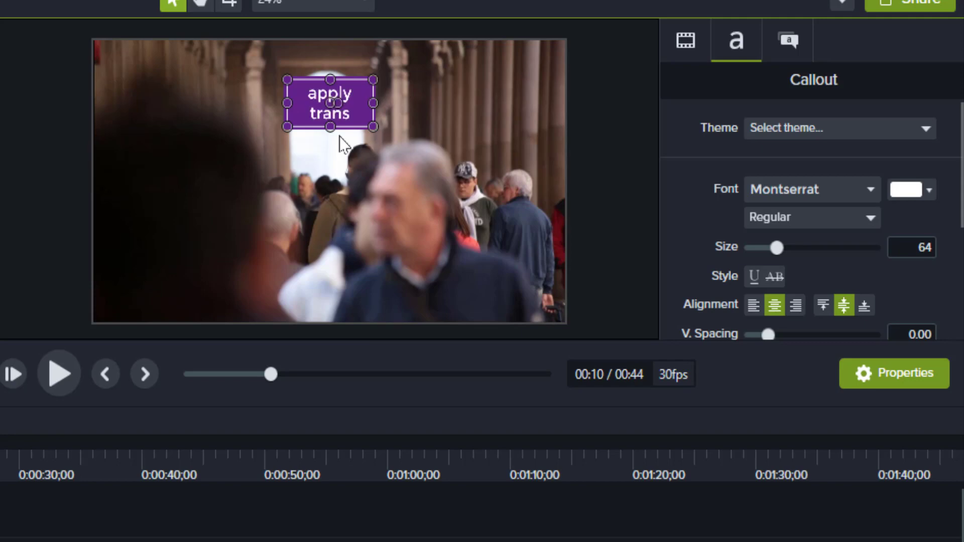
pyautogui.write('ition to s')
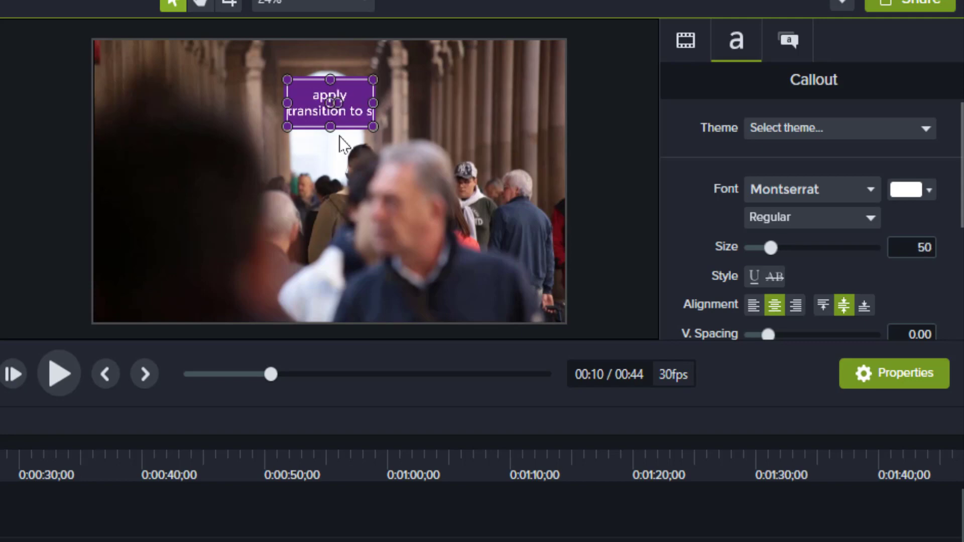
pyautogui.write('lide')
pyautogui.press('BackSpace')
pyautogui.press('BackSpace')
pyautogui.press('BackSpace')
pyautogui.press('BackSpace')
pyautogui.press('BackSpace')
pyautogui.write('video')
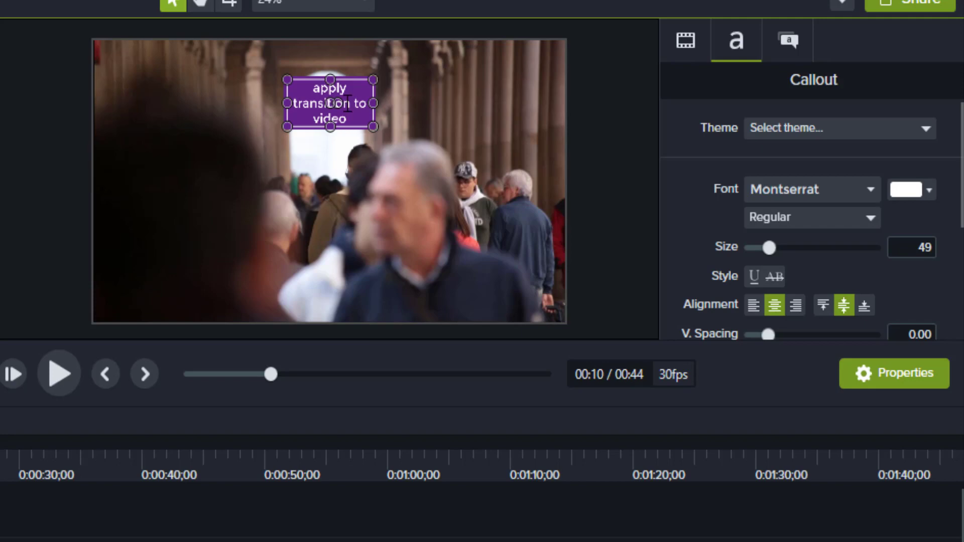
# - Resize the callout into a wide, flat strip that fits its text on one line, and place it near the upper edge of the frame
pyautogui.moveTo(375, 100); pyautogui.dragTo(482, 92)
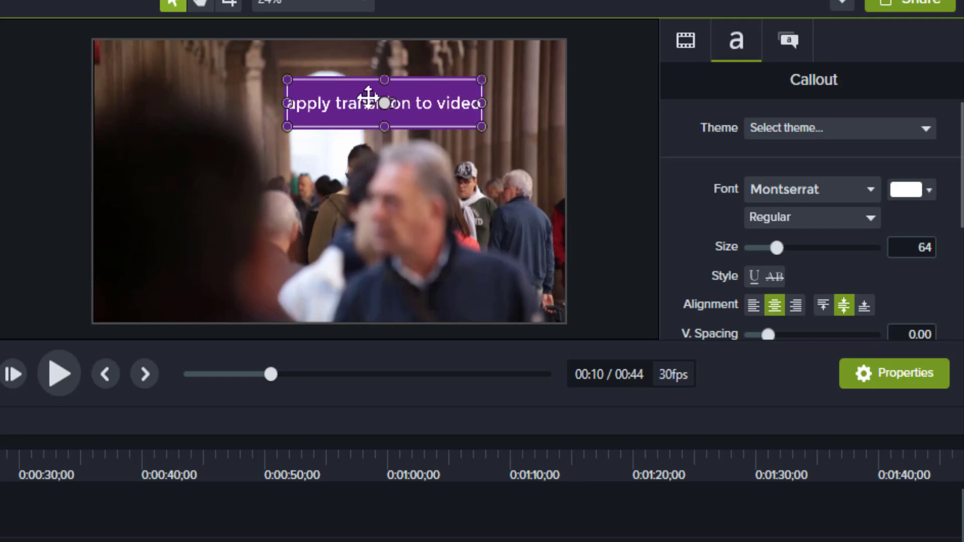
pyautogui.moveTo(384, 126); pyautogui.dragTo(288, 70)
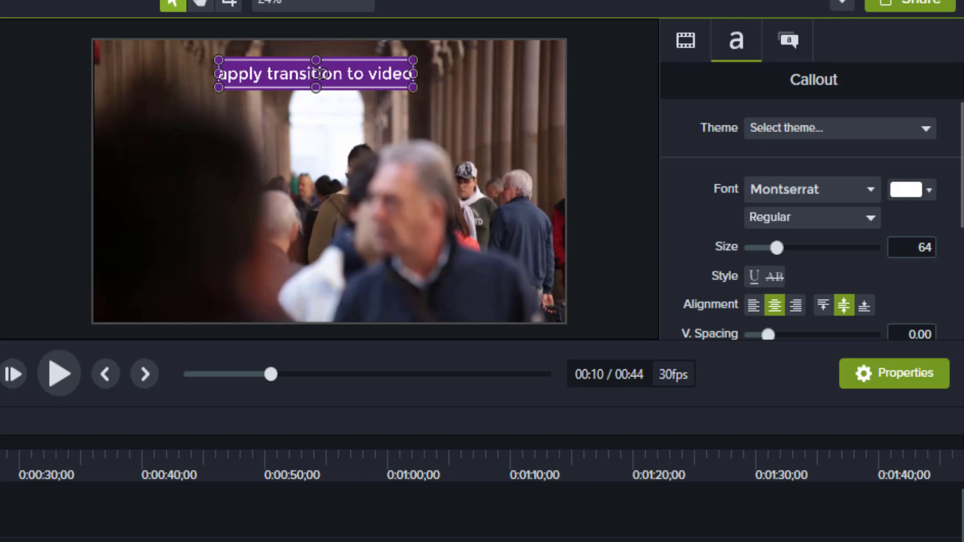
# - Apply the Sliding behavior to the callout and set its In phase to Fly In with Spring movement and a tension of 5.53
pyautogui.moveTo(0, 150); pyautogui.dragTo(0, 502)
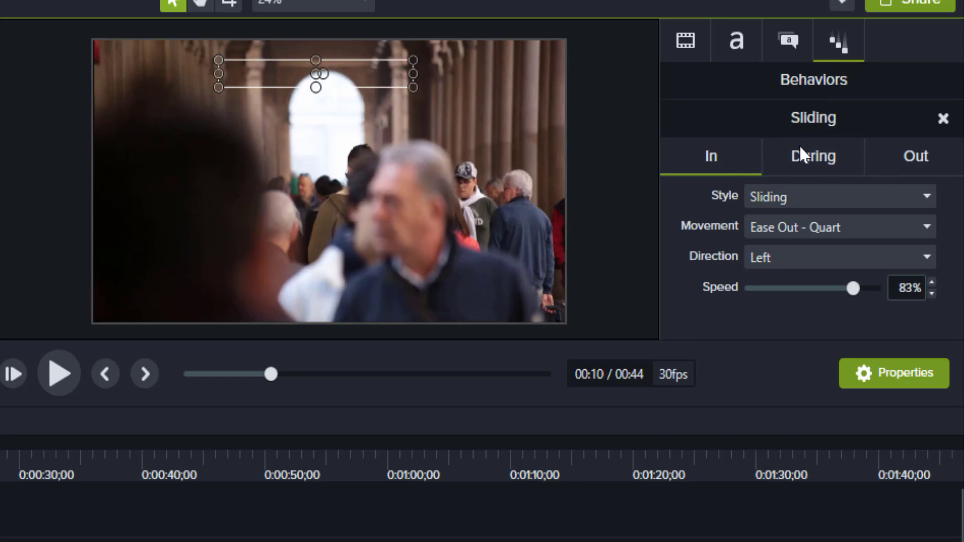
pyautogui.click(925, 193)
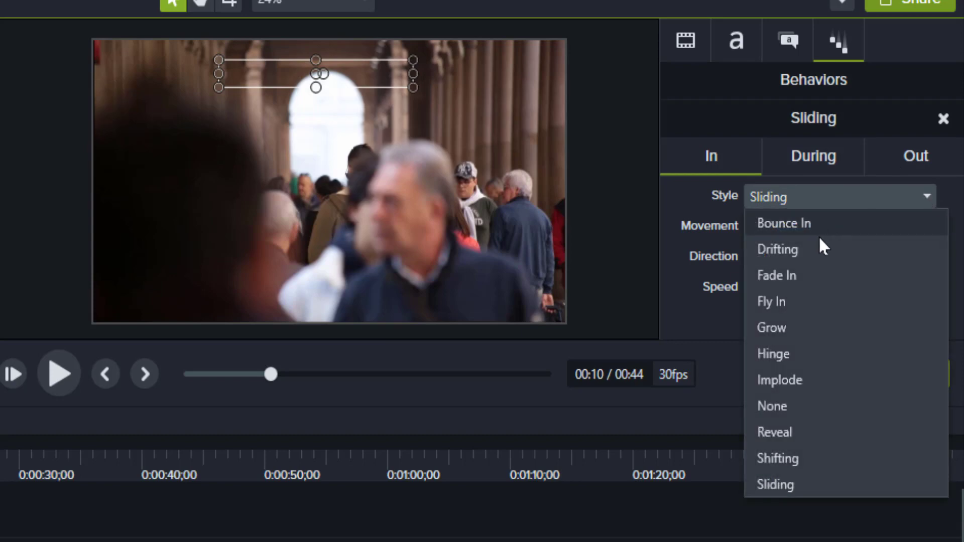
pyautogui.click(783, 300)
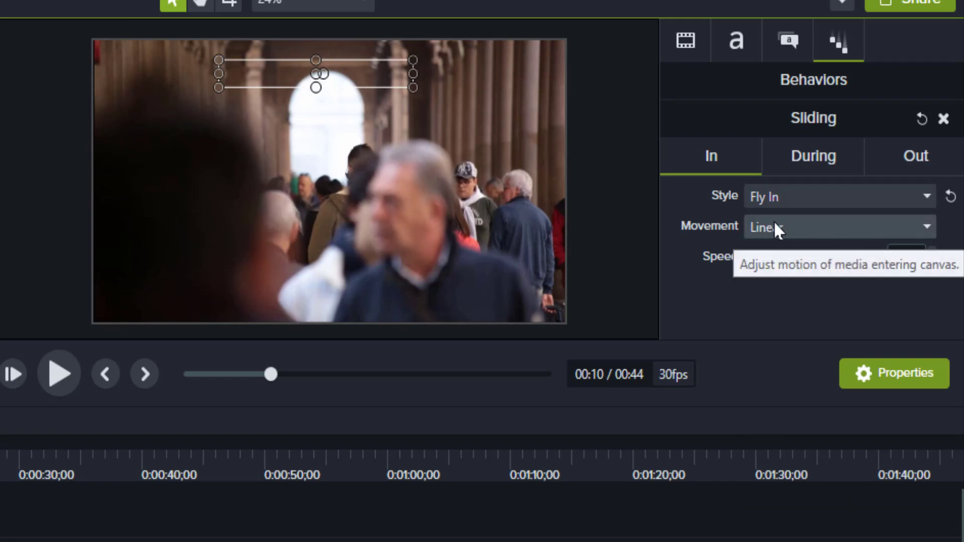
pyautogui.click(919, 227)
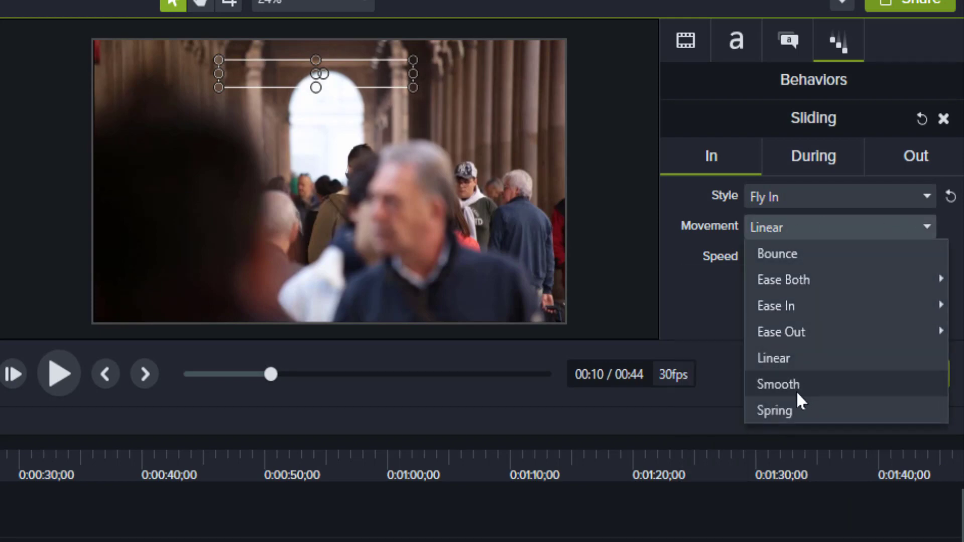
pyautogui.click(782, 410)
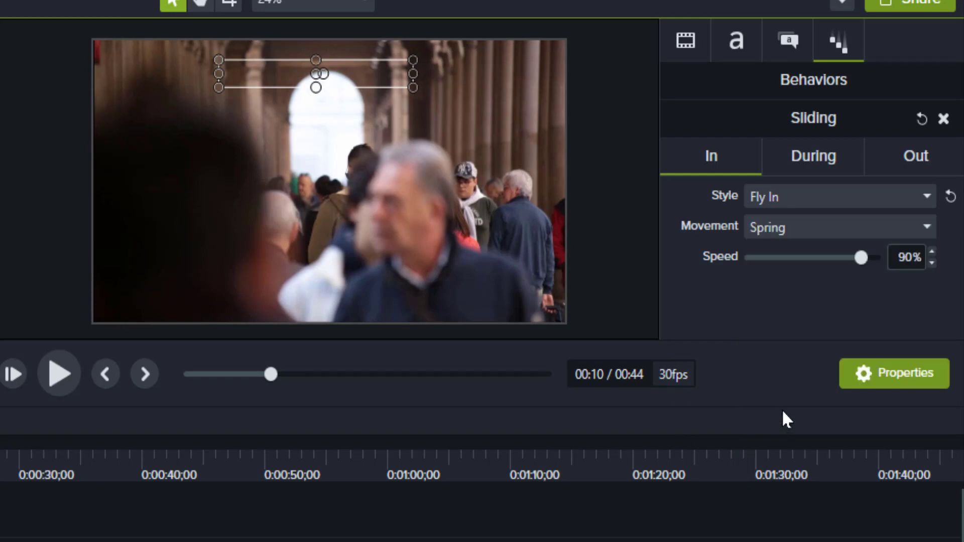
pyautogui.moveTo(805, 257); pyautogui.dragTo(813, 258)
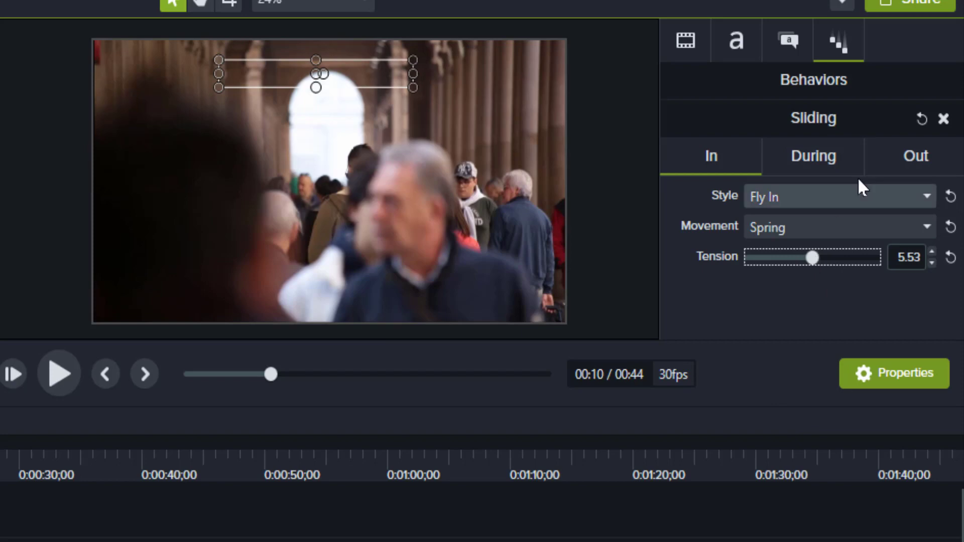
# - Review the behavior's Out and During settings, then play the callout's animation from 00:10
pyautogui.click(900, 153)
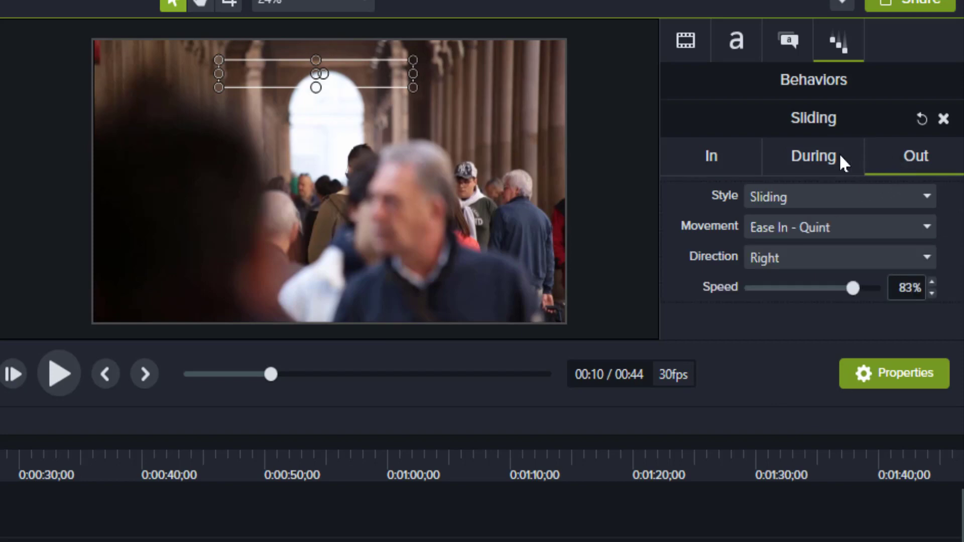
pyautogui.click(817, 161)
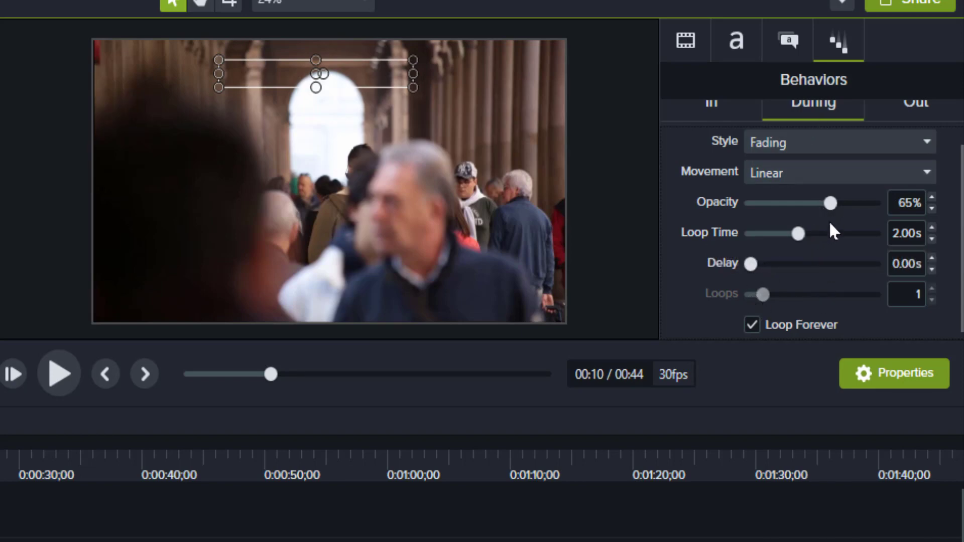
pyautogui.scroll(2, 764, 174)
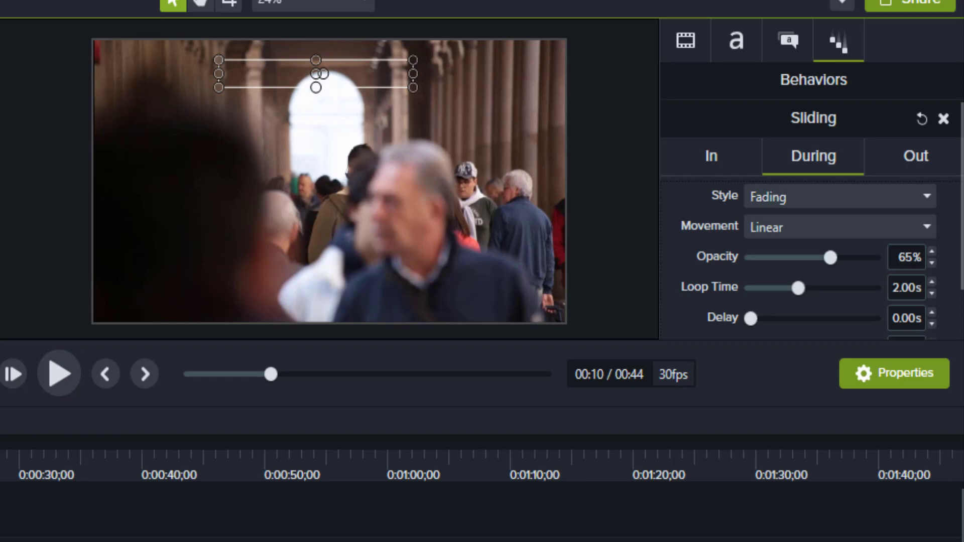
pyautogui.click(58, 373)
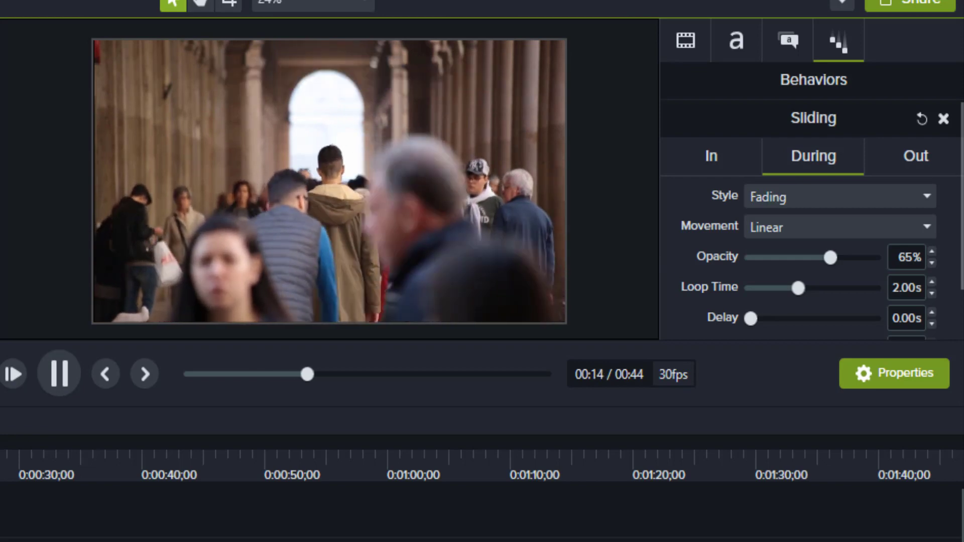
pyautogui.click(59, 375)
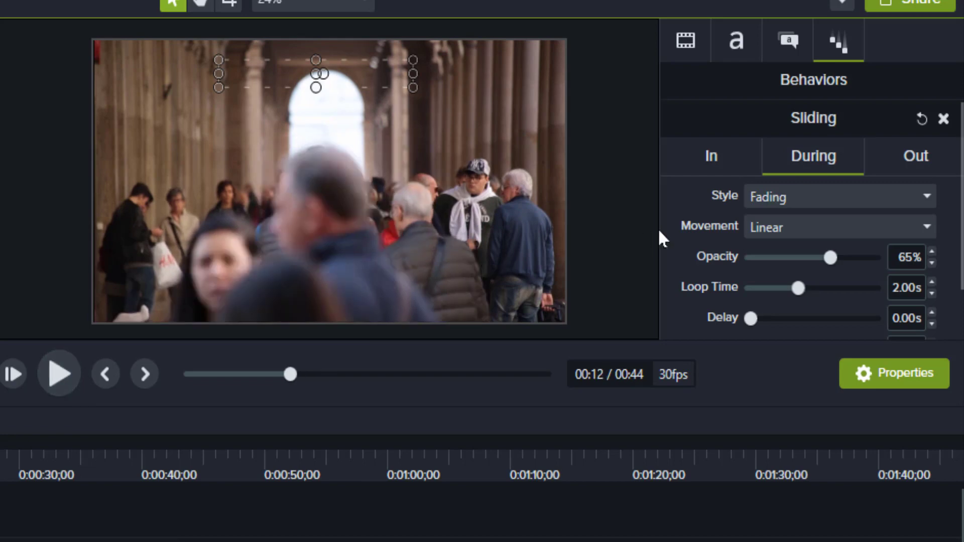
# - Set the behavior's During style to Pop Up and replay the callout's animation from about 00:10
pyautogui.click(919, 196)
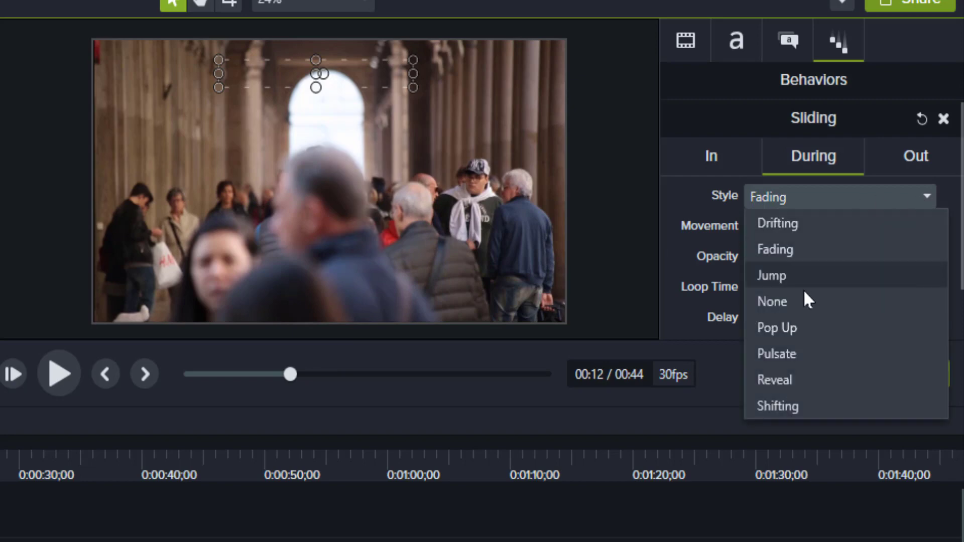
pyautogui.click(812, 254)
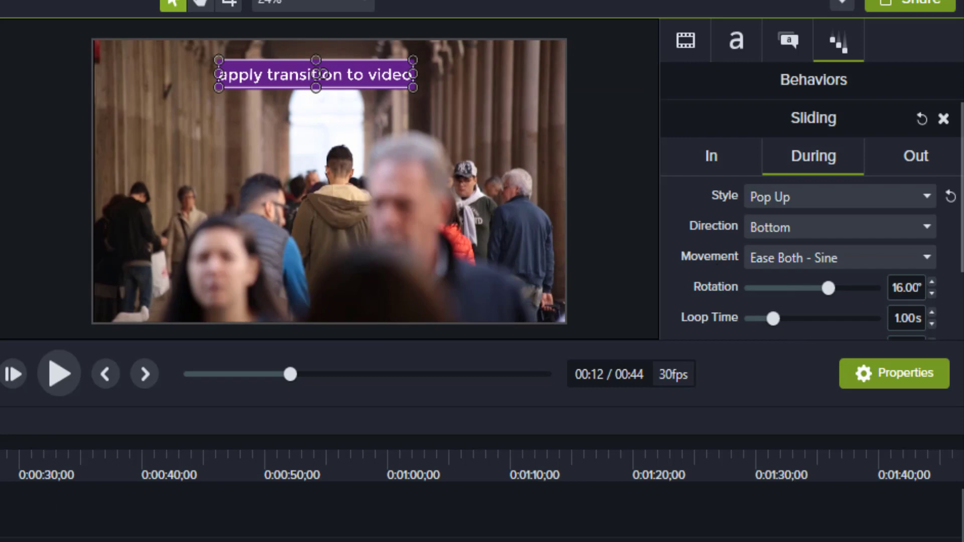
pyautogui.moveTo(291, 374); pyautogui.dragTo(266, 374)
pyautogui.click(62, 374)
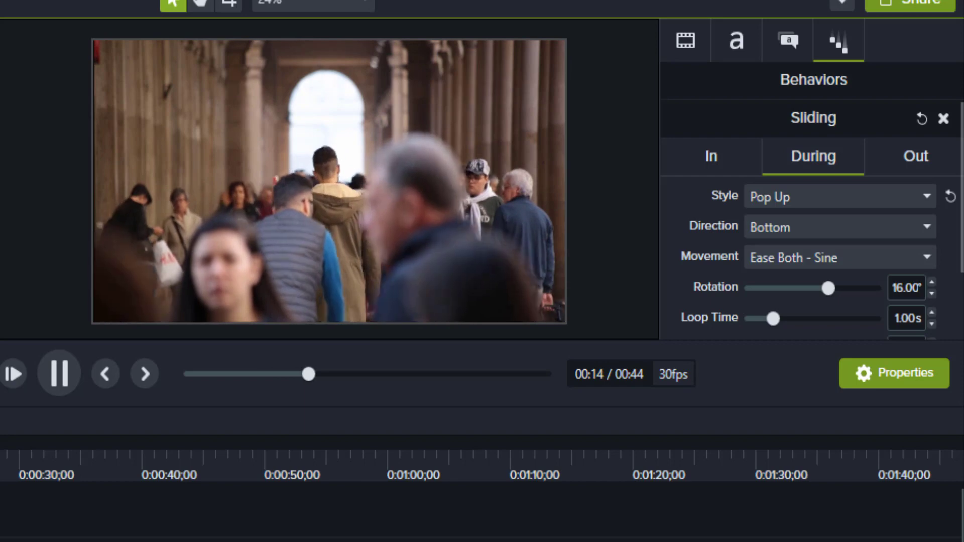
pyautogui.click(68, 378)
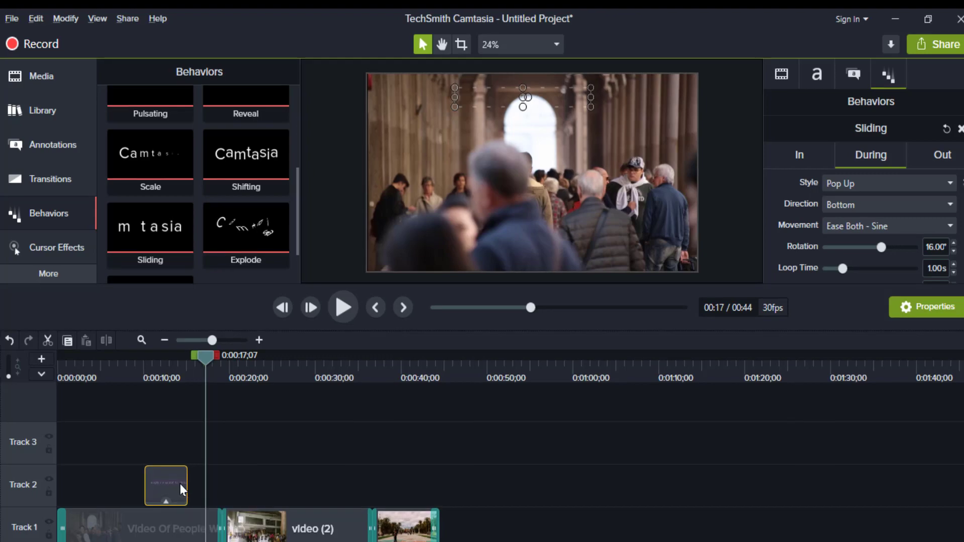
# - Paste a copy of the callout on Track 2 starting at about 0:00:24 and add the Explode behavior to it
pyautogui.click(313, 481)
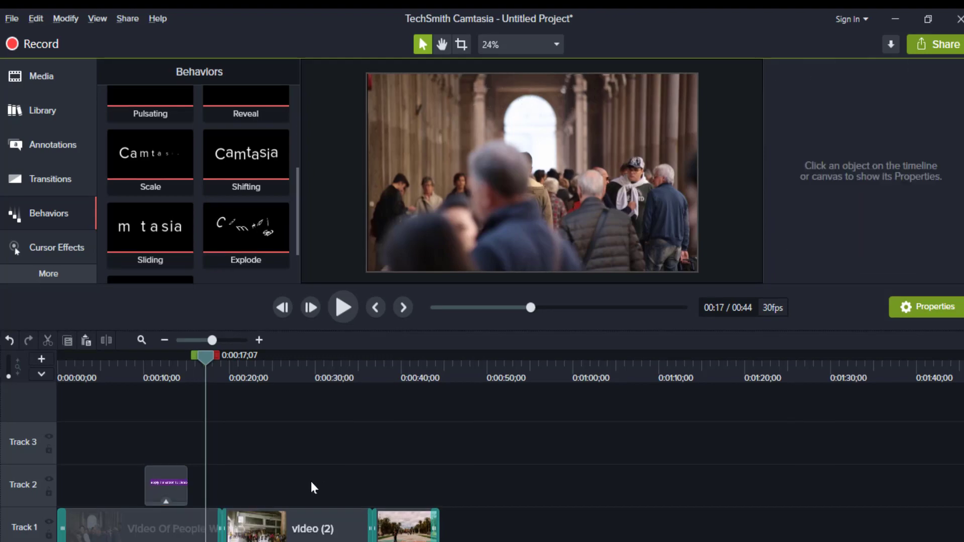
pyautogui.hotkey('ctrl', 'v')
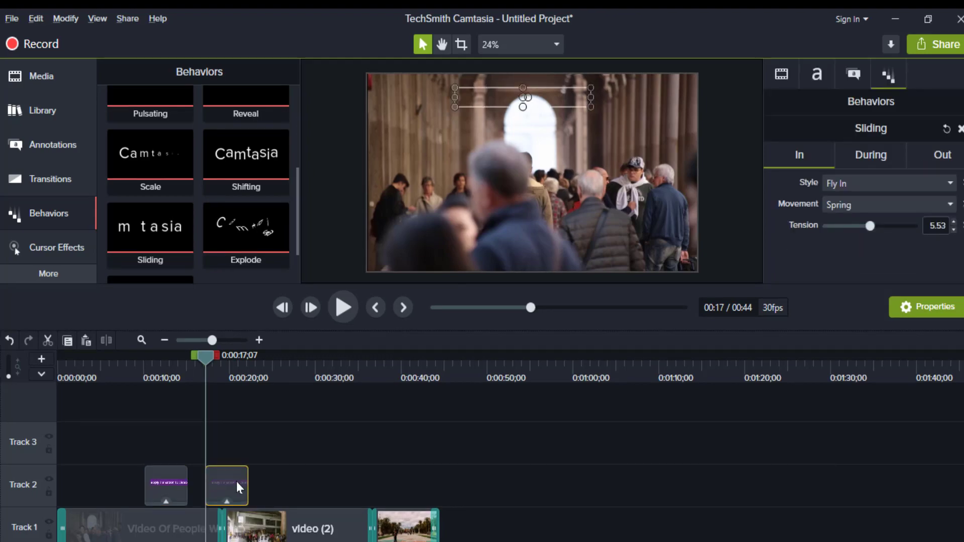
pyautogui.moveTo(237, 480); pyautogui.dragTo(296, 482)
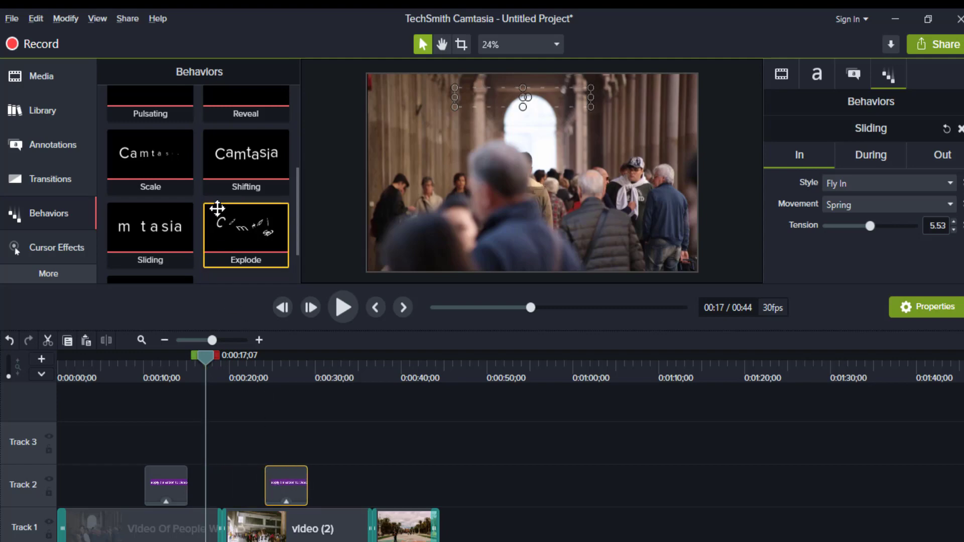
pyautogui.scroll(-1, 212, 197)
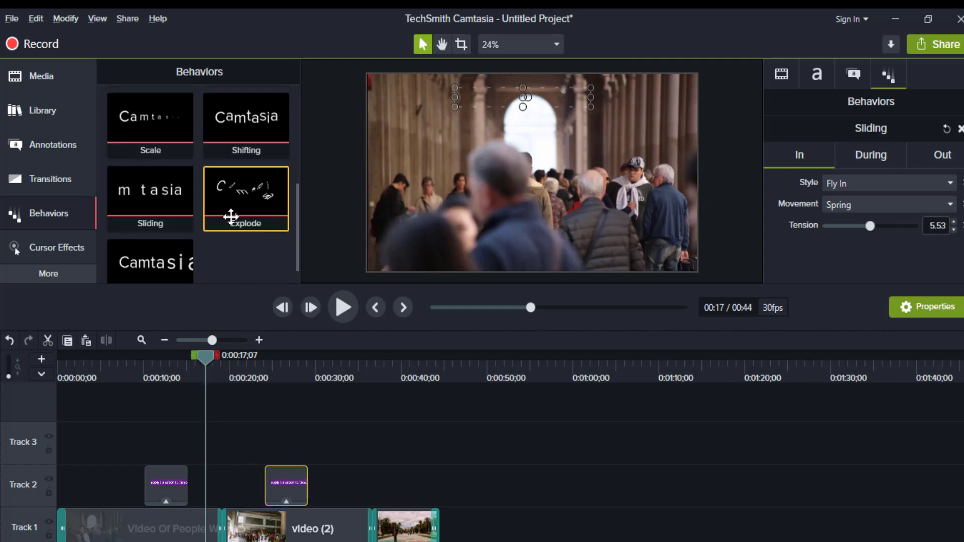
pyautogui.moveTo(230, 217); pyautogui.dragTo(283, 478)
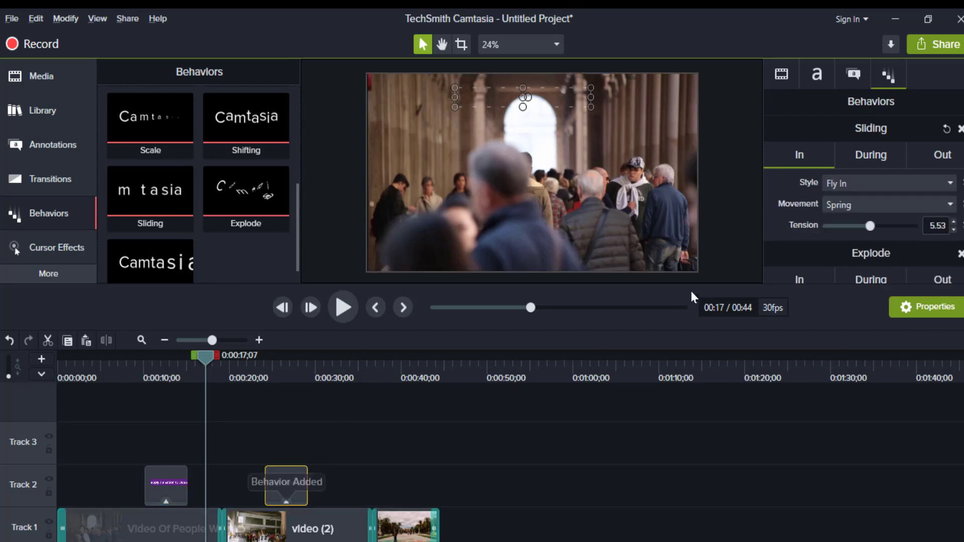
# - Set the copied callout's Sliding behavior to the Reveal style for the In phase and choose a different style for the Out phase
pyautogui.click(944, 183)
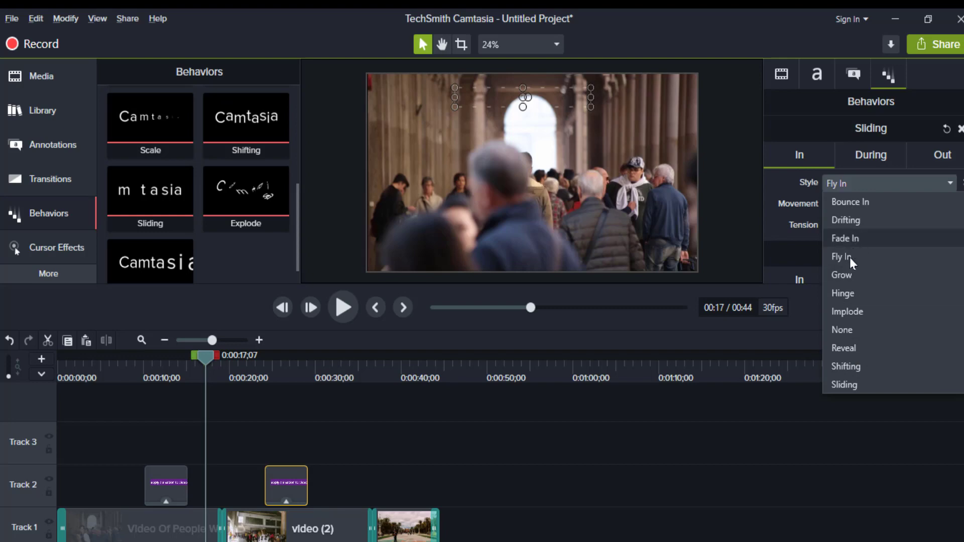
pyautogui.click(851, 347)
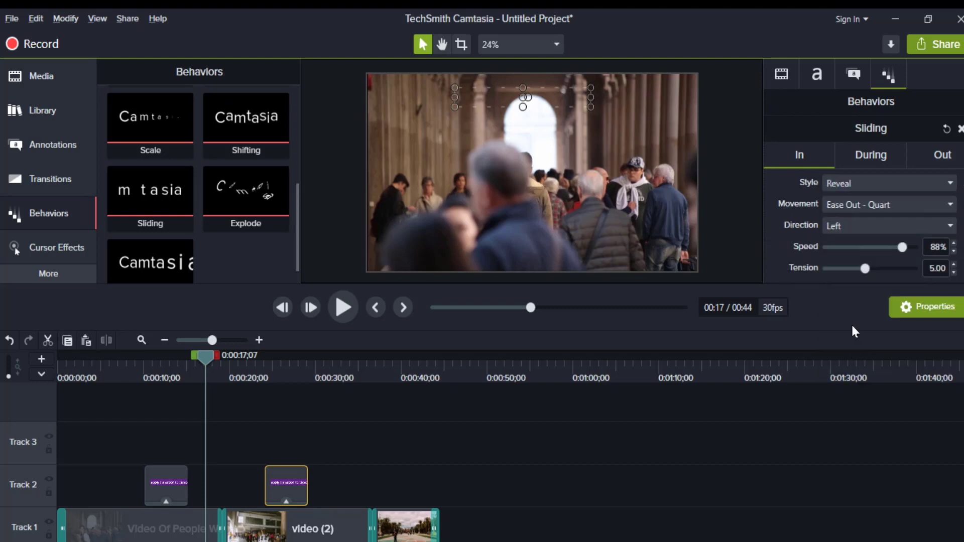
pyautogui.click(931, 153)
pyautogui.click(950, 183)
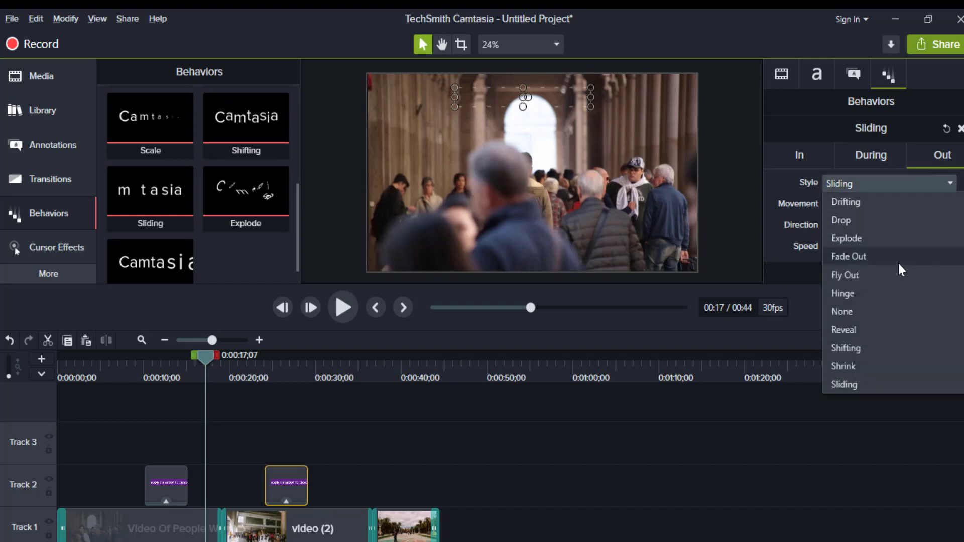
pyautogui.click(872, 246)
# - Set the copy's During phase to direction Right, Bounce movement, a loop time of 1.56 s and a delay of 0.47 s
pyautogui.click(869, 156)
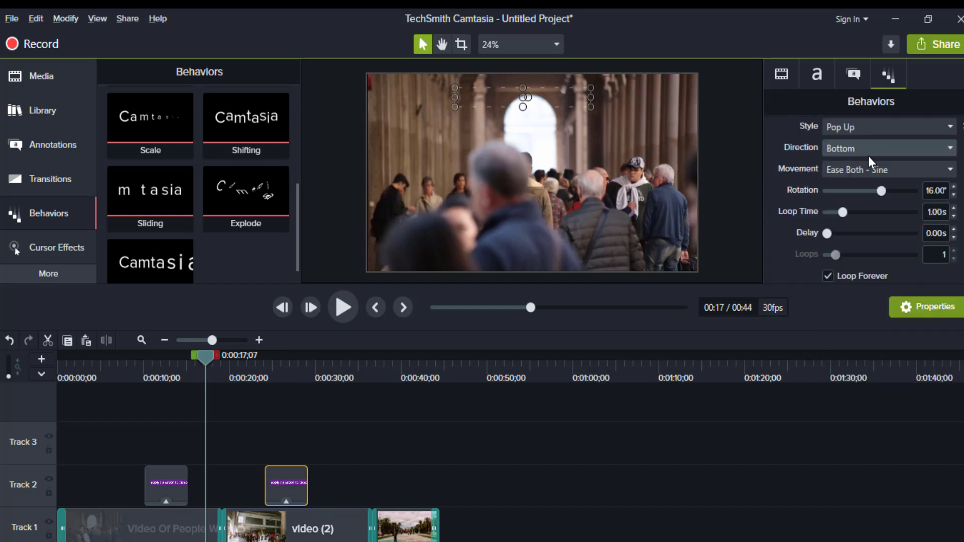
pyautogui.click(941, 149)
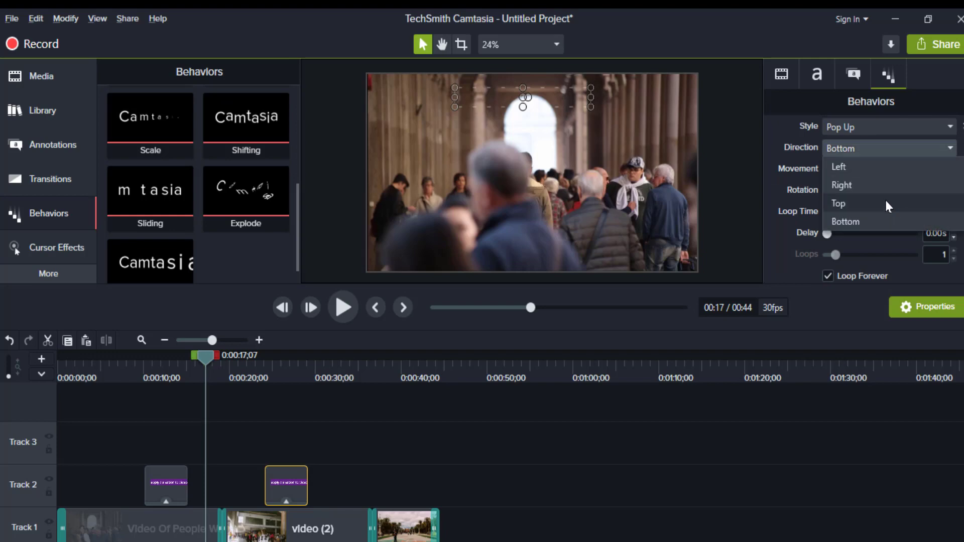
pyautogui.click(873, 185)
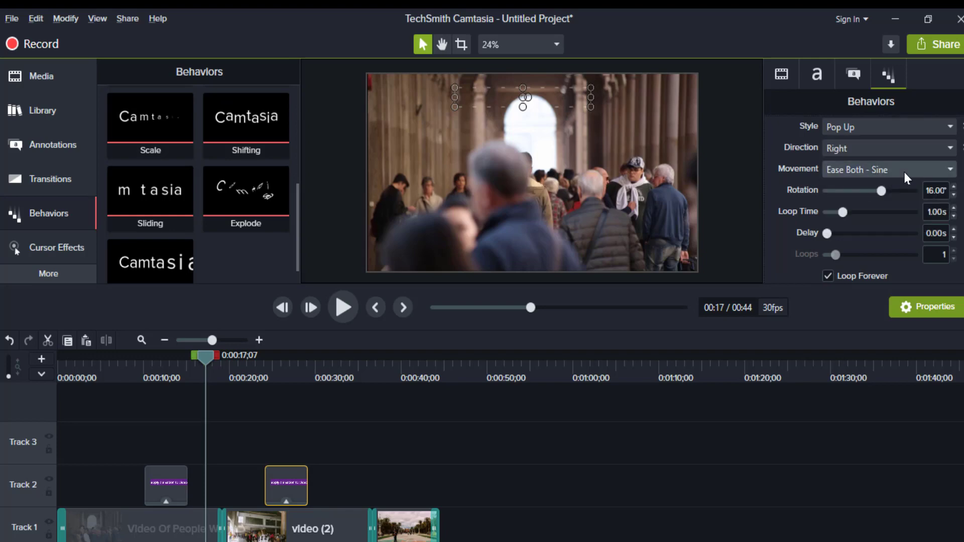
pyautogui.click(935, 169)
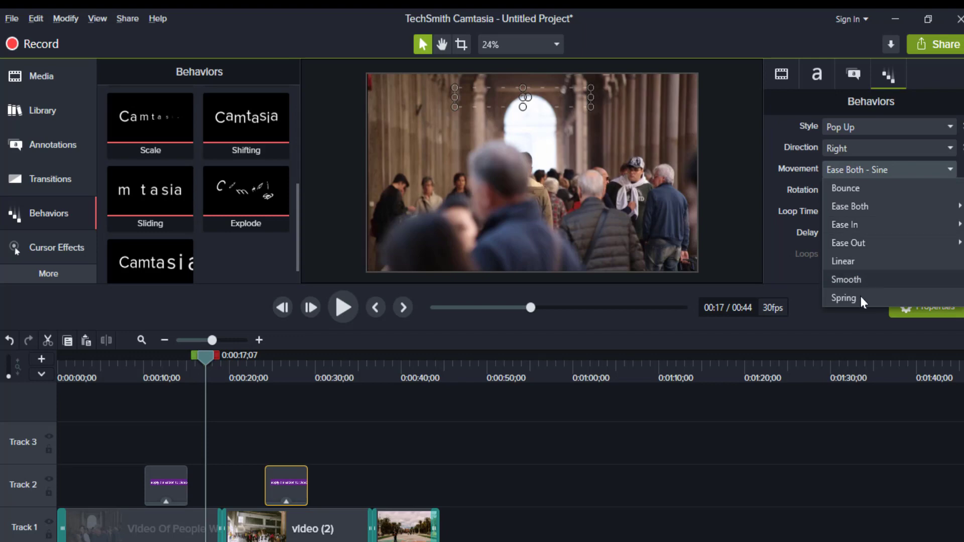
pyautogui.click(850, 188)
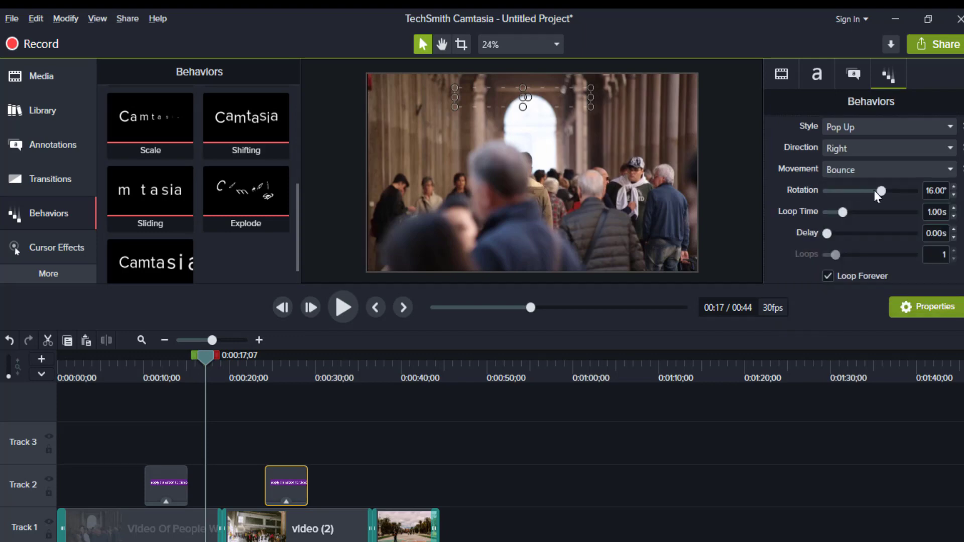
pyautogui.moveTo(842, 212); pyautogui.dragTo(838, 233)
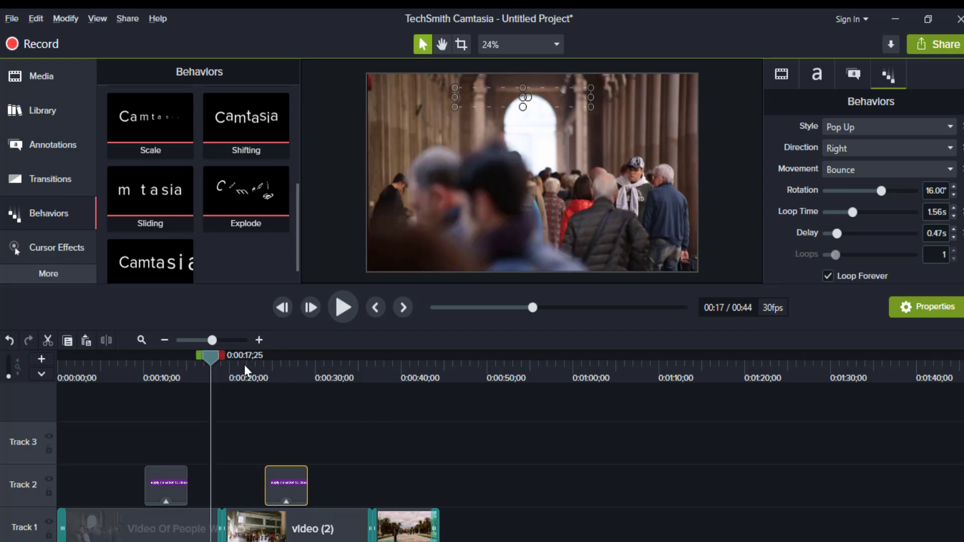
# - Play the timeline from about 0:00:23 to 00:30 to preview the second callout's animation
pyautogui.moveTo(245, 365); pyautogui.dragTo(257, 366)
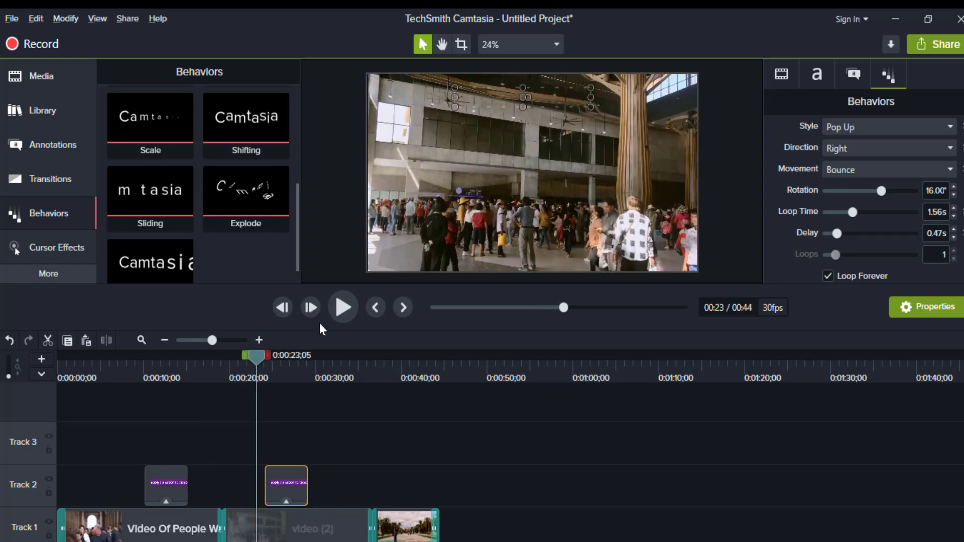
pyautogui.click(343, 307)
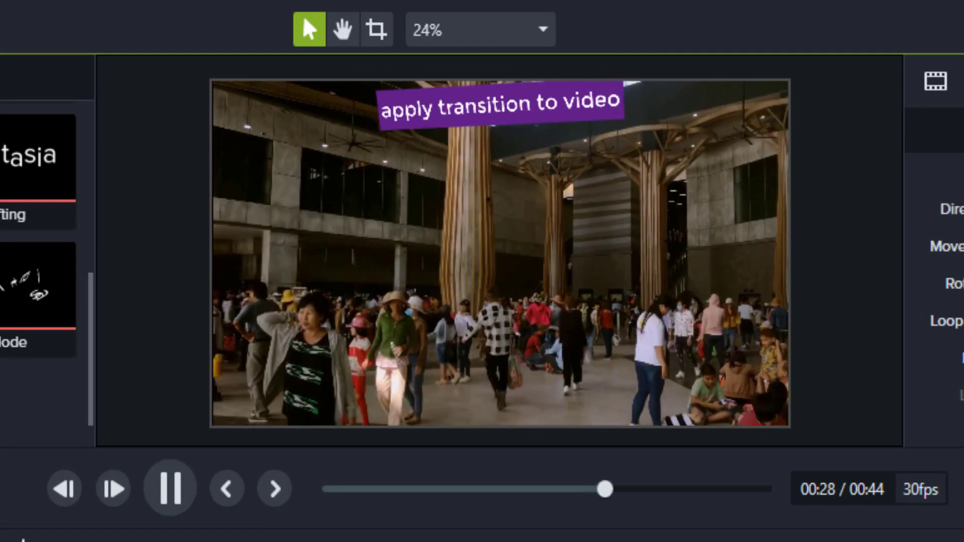
pyautogui.click(175, 499)
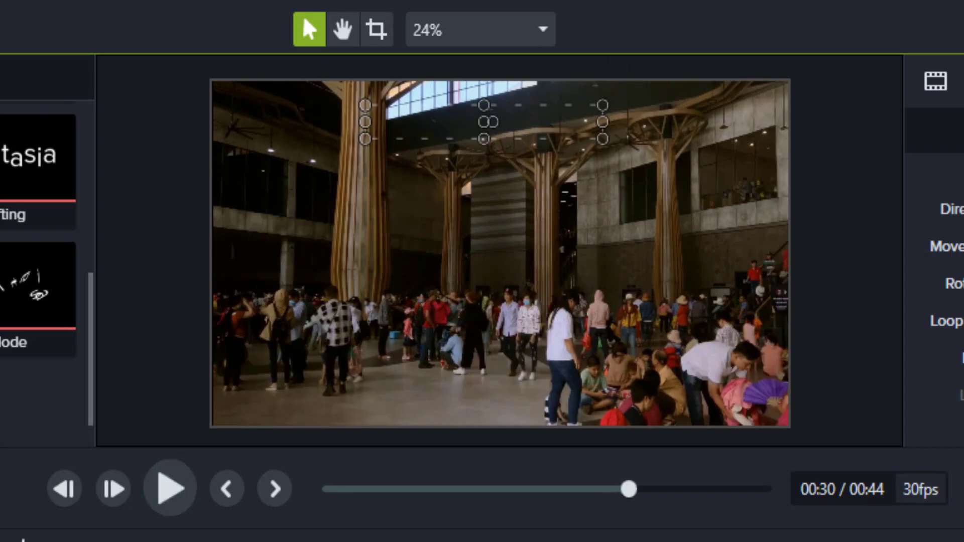